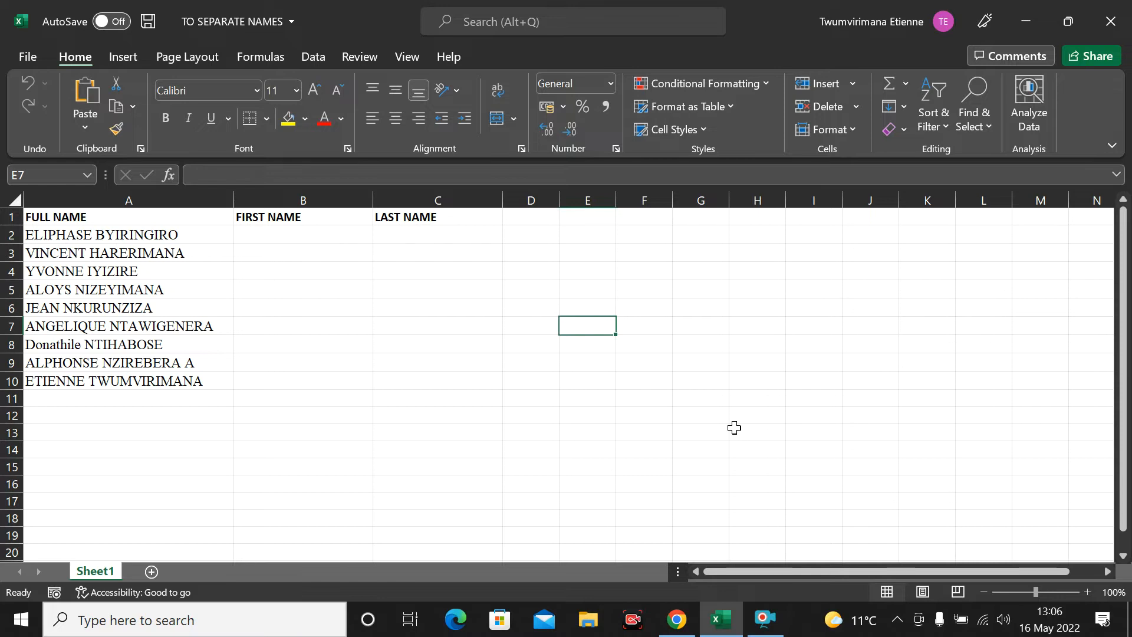
# Step: Walk through the full names in column A and the empty FIRST NAME cells
pyautogui.click(152, 382)
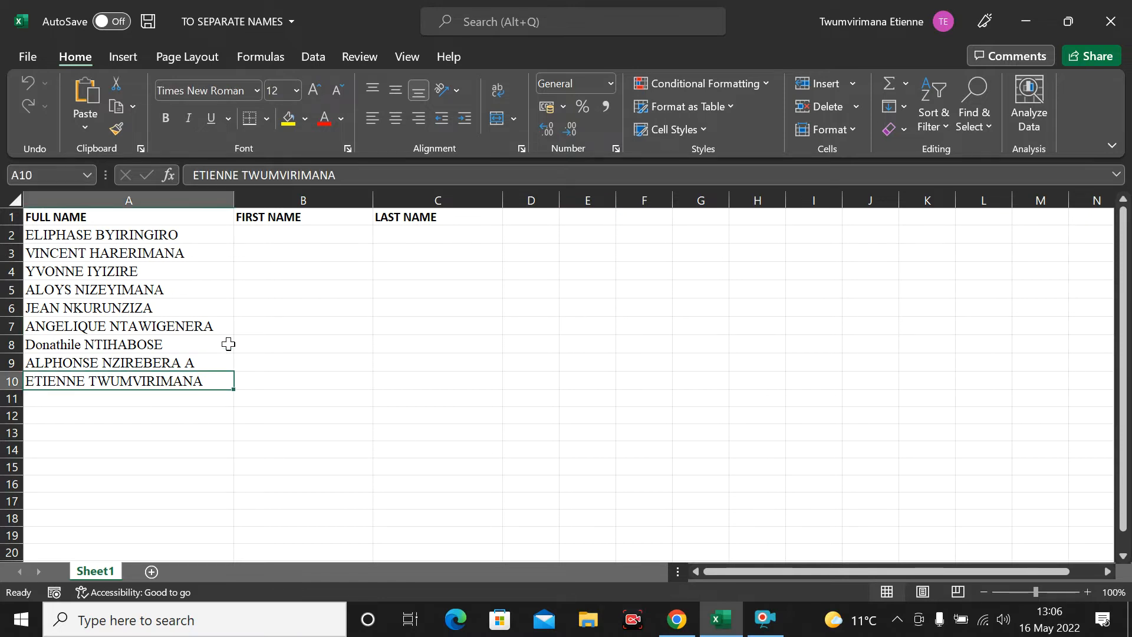
pyautogui.moveTo(39, 216); pyautogui.dragTo(387, 377)
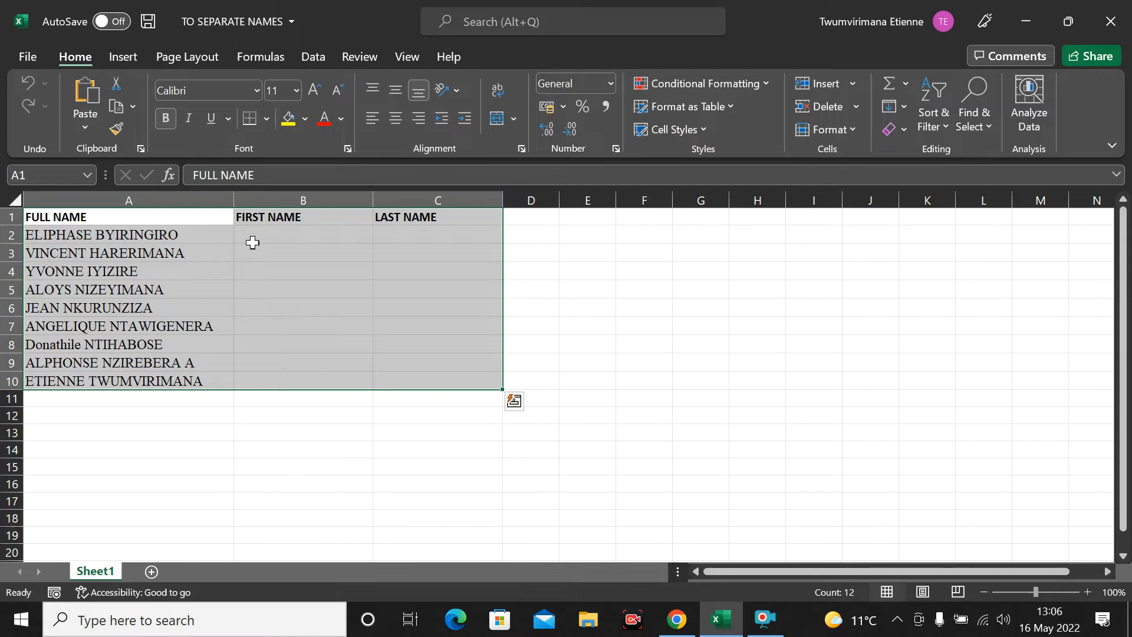
pyautogui.click(277, 242)
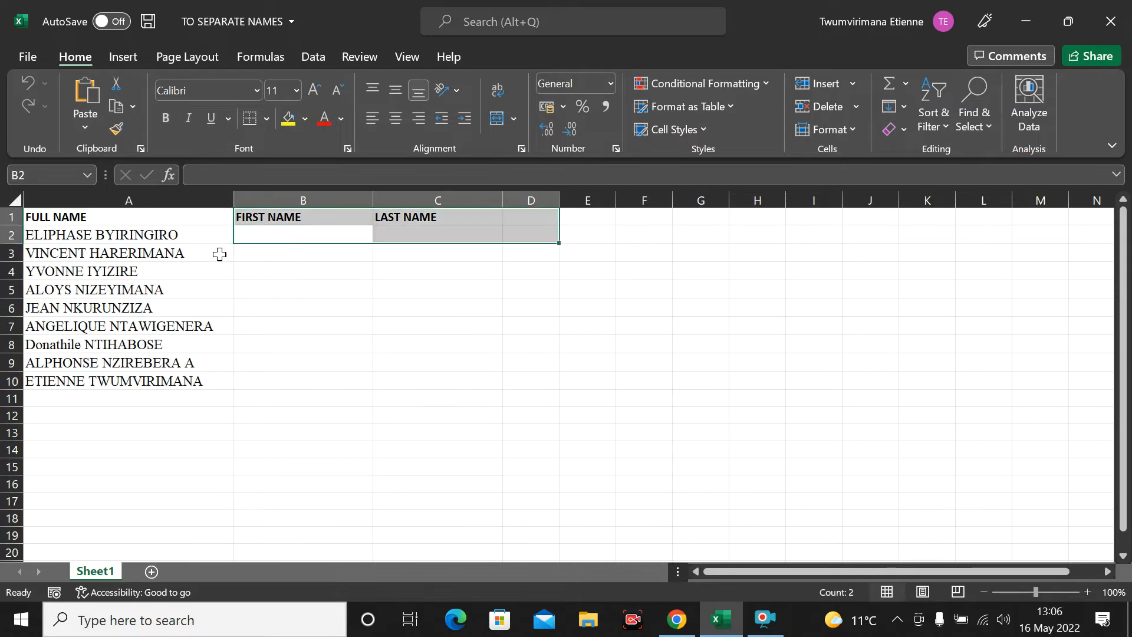
pyautogui.click(69, 235)
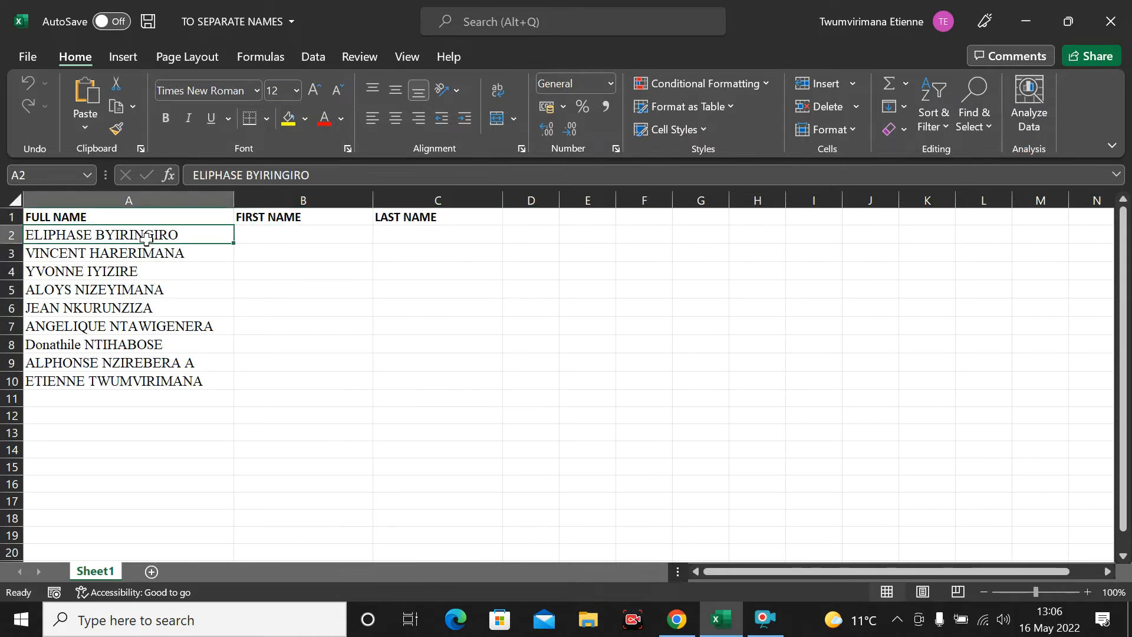
pyautogui.click(76, 258)
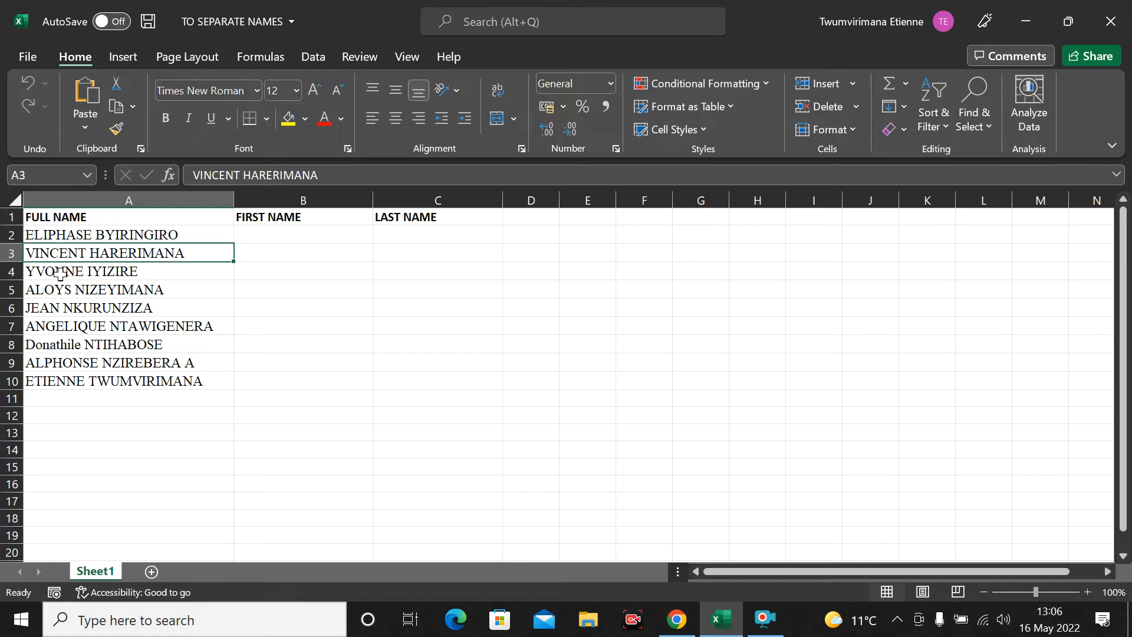
pyautogui.click(87, 268)
pyautogui.click(292, 288)
pyautogui.click(268, 232)
pyautogui.click(295, 304)
pyautogui.click(258, 254)
pyautogui.click(268, 237)
pyautogui.click(295, 308)
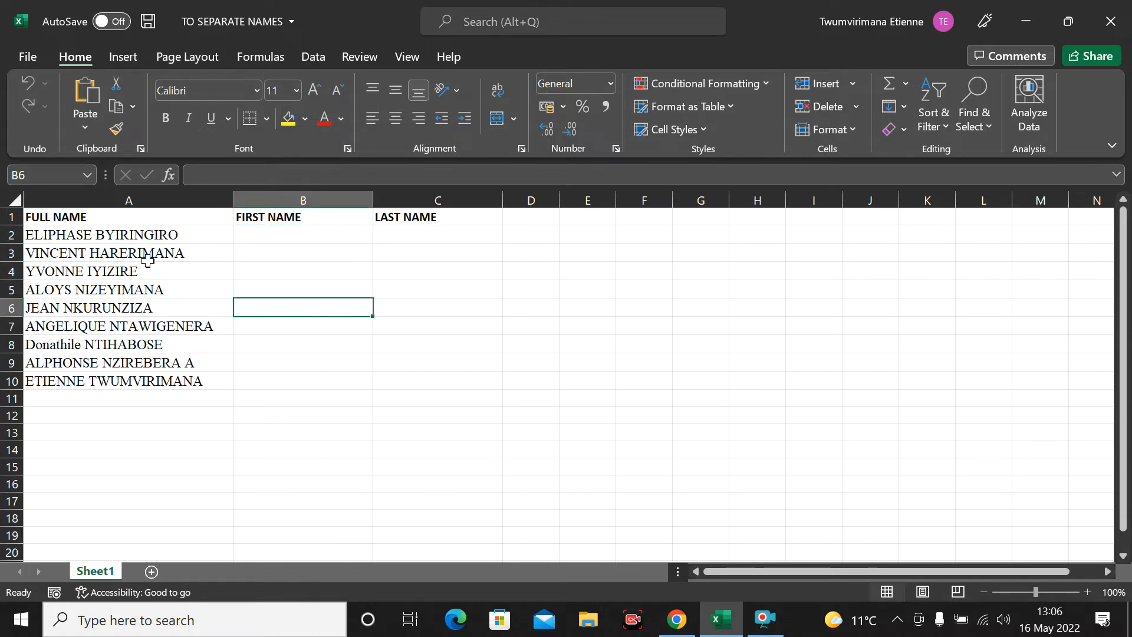
# Step: Point out the empty LAST NAME cells, then select A1:C10 including the headers
pyautogui.click(33, 234)
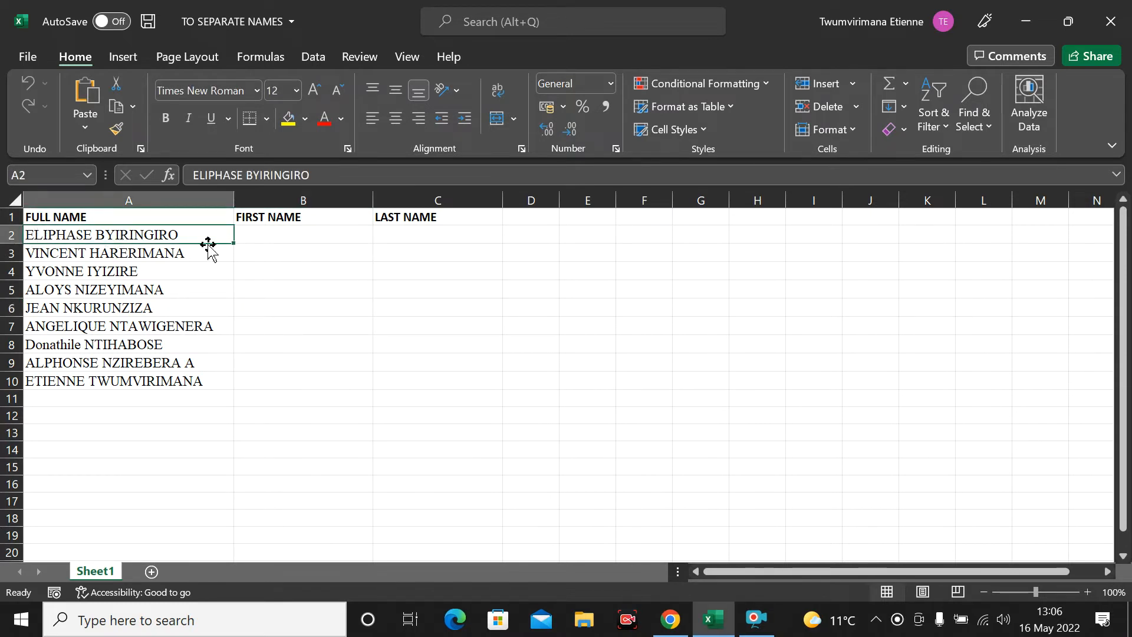
pyautogui.click(306, 272)
pyautogui.click(457, 256)
pyautogui.click(487, 276)
pyautogui.click(563, 266)
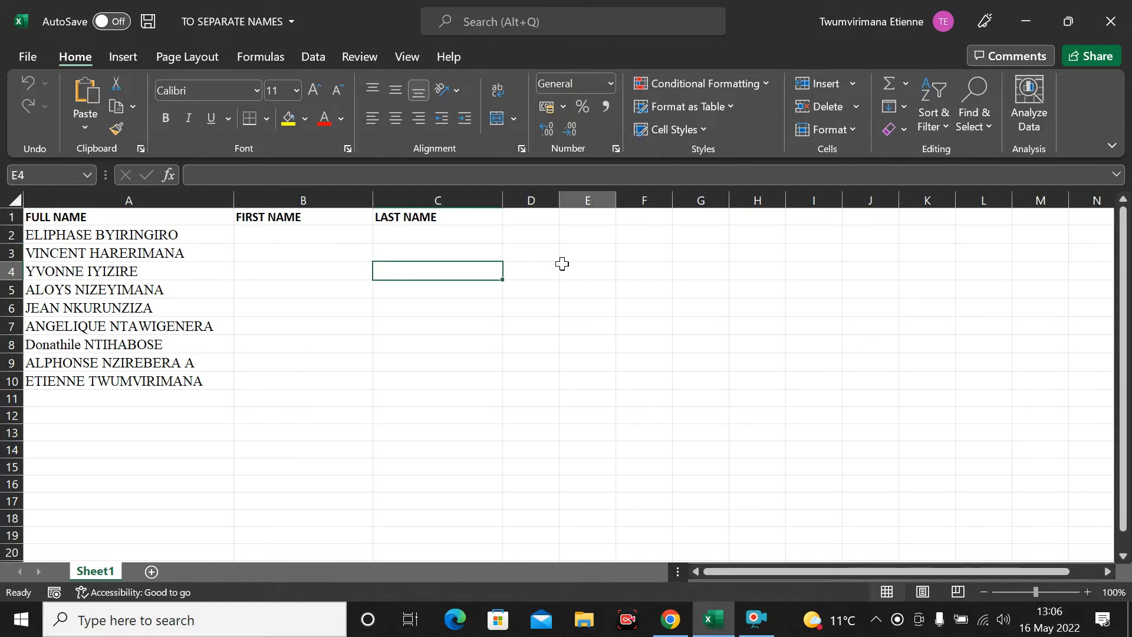
pyautogui.click(363, 286)
pyautogui.click(265, 347)
pyautogui.click(299, 383)
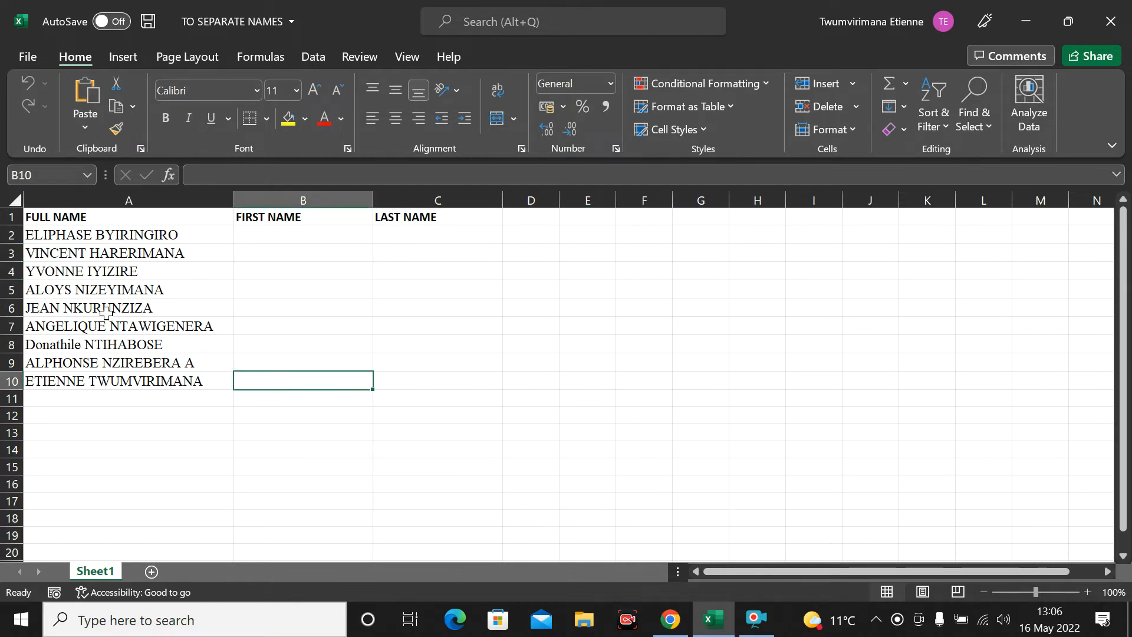
pyautogui.click(151, 294)
pyautogui.click(293, 285)
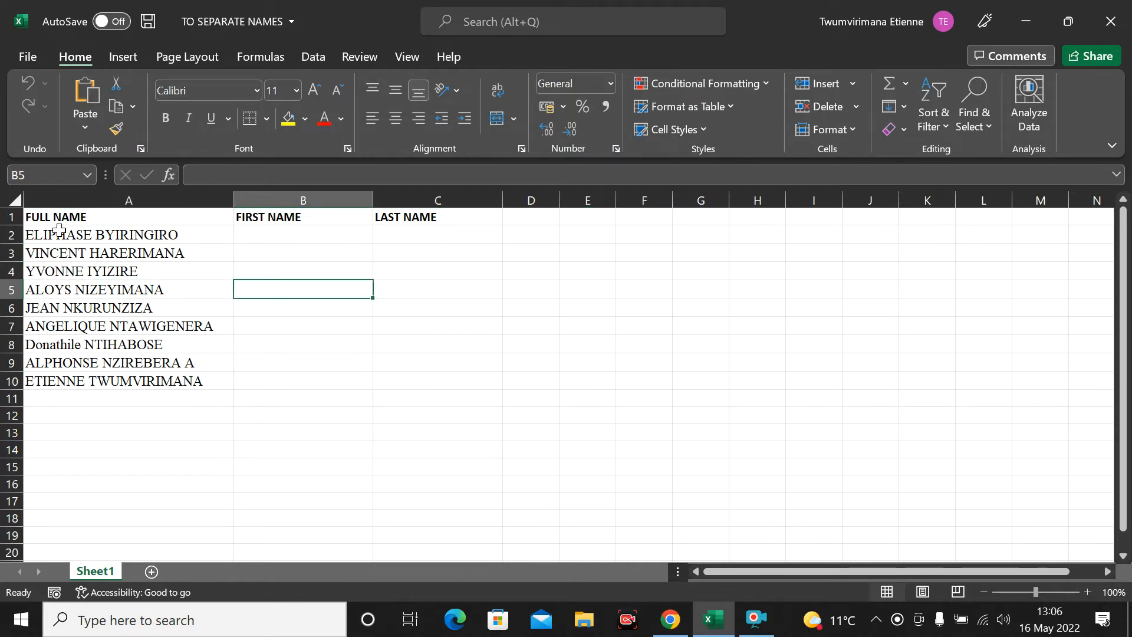
pyautogui.moveTo(62, 224); pyautogui.dragTo(434, 382)
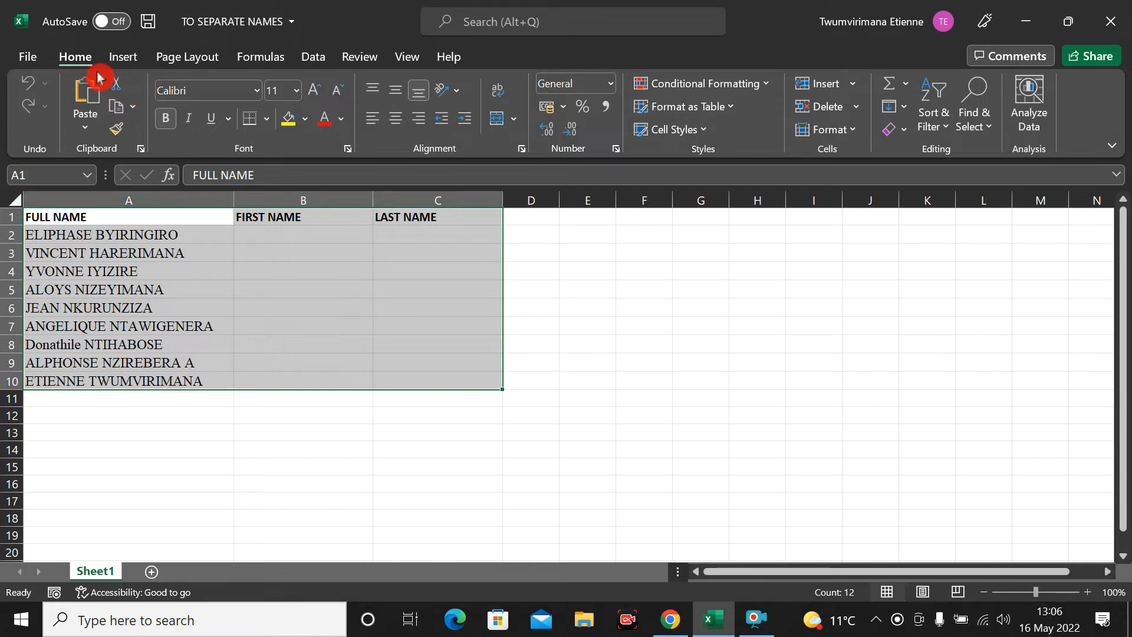
# Step: Insert a table from A1:C10 with 'My table has headers' ticked
pyautogui.click(121, 59)
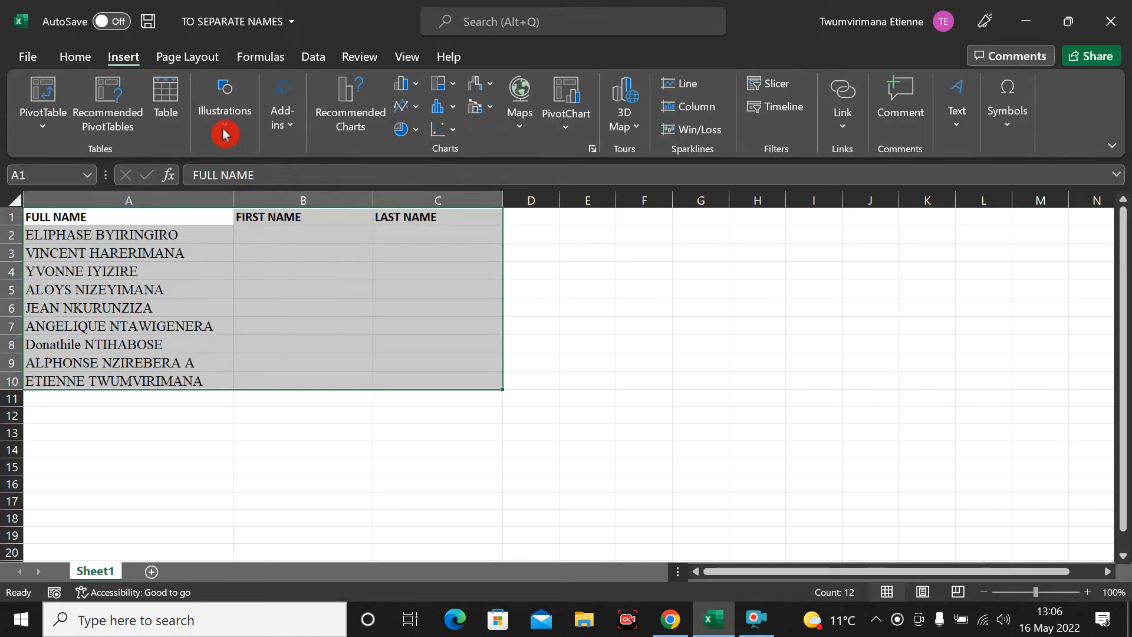
pyautogui.click(168, 101)
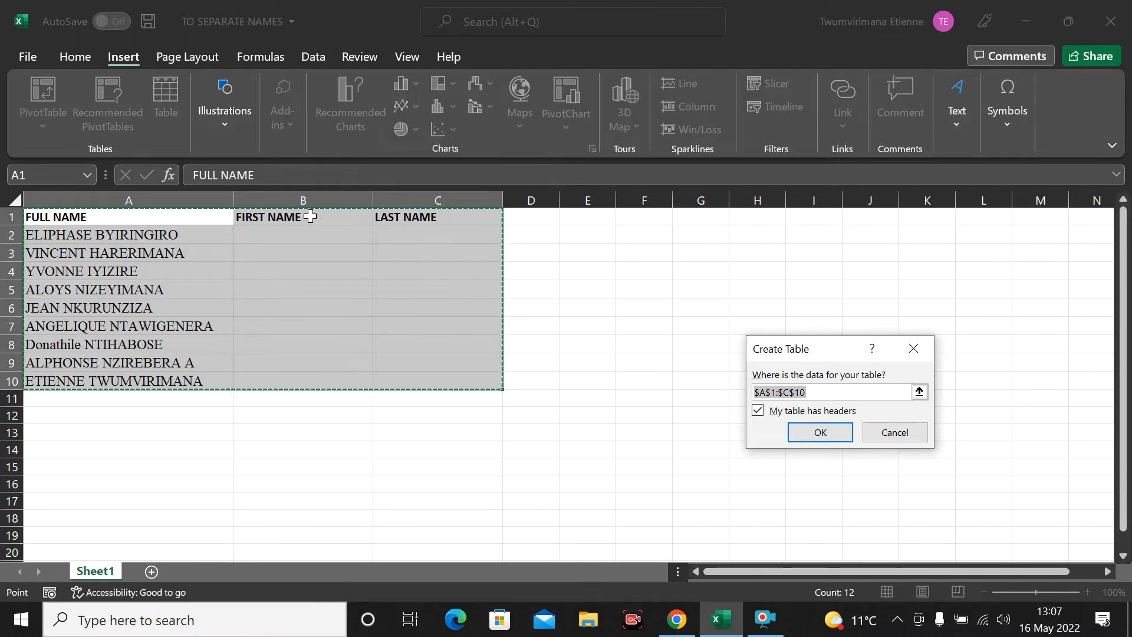
pyautogui.click(758, 410)
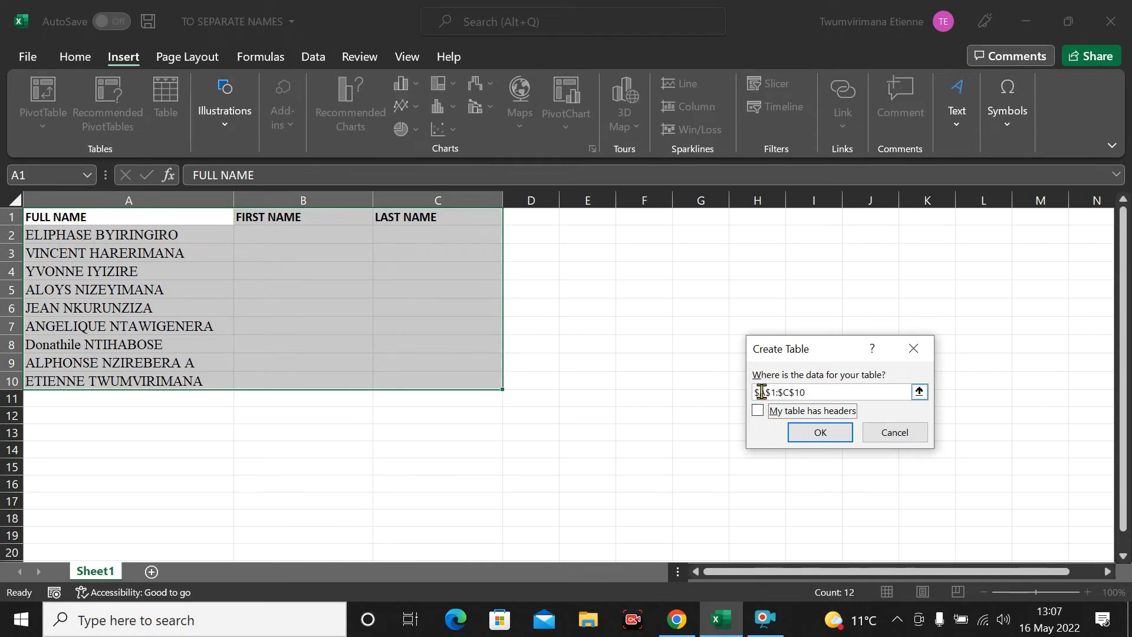
pyautogui.click(758, 411)
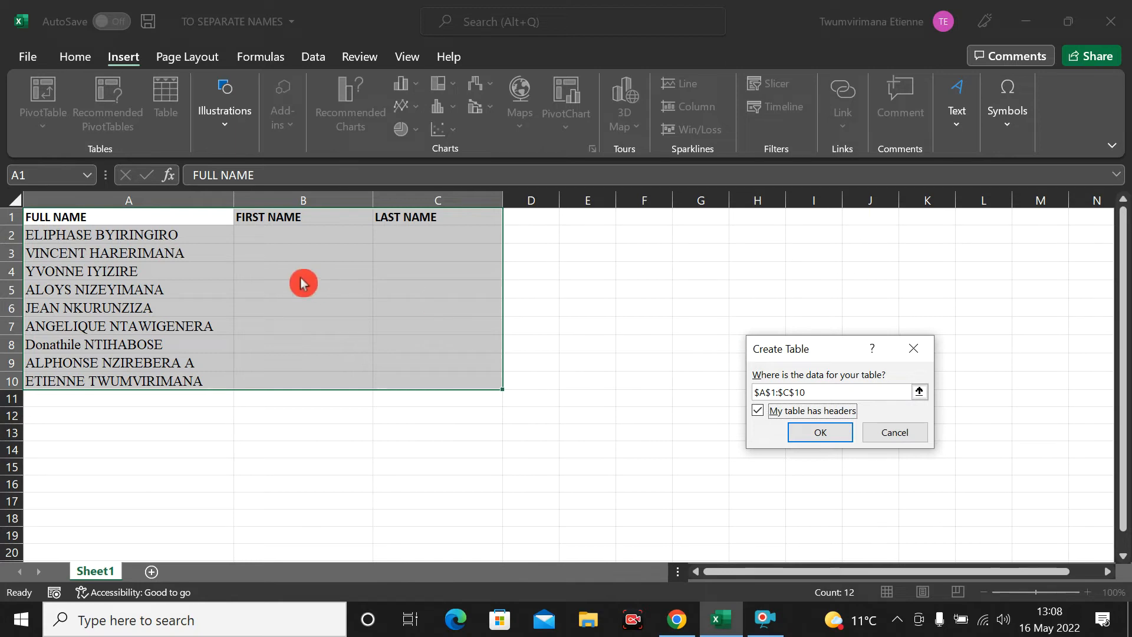
pyautogui.click(825, 436)
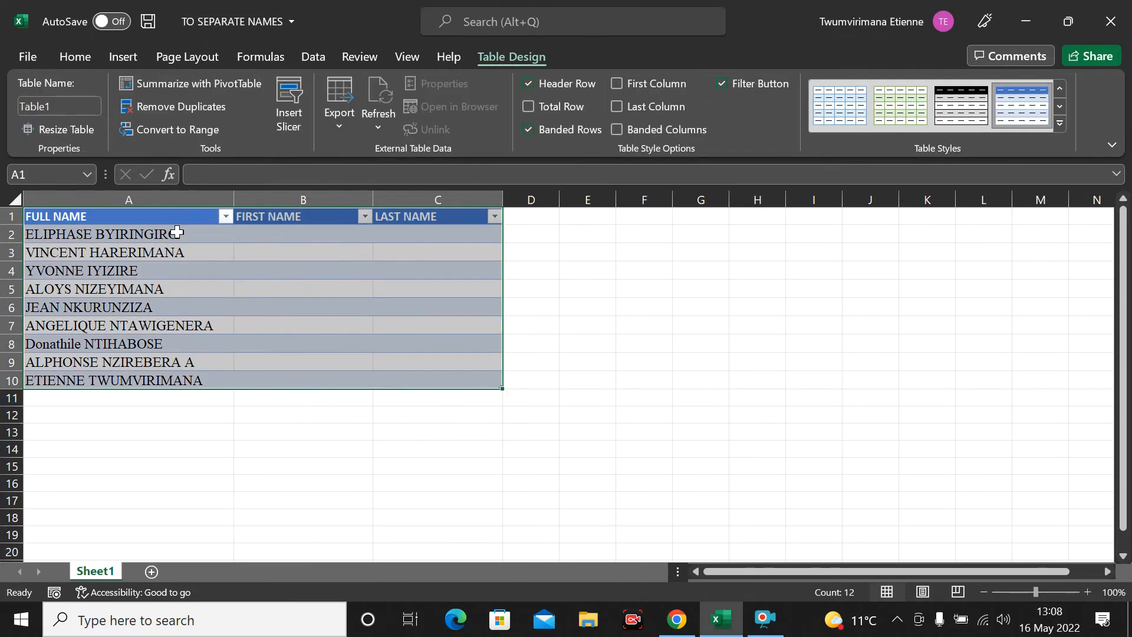
pyautogui.click(815, 467)
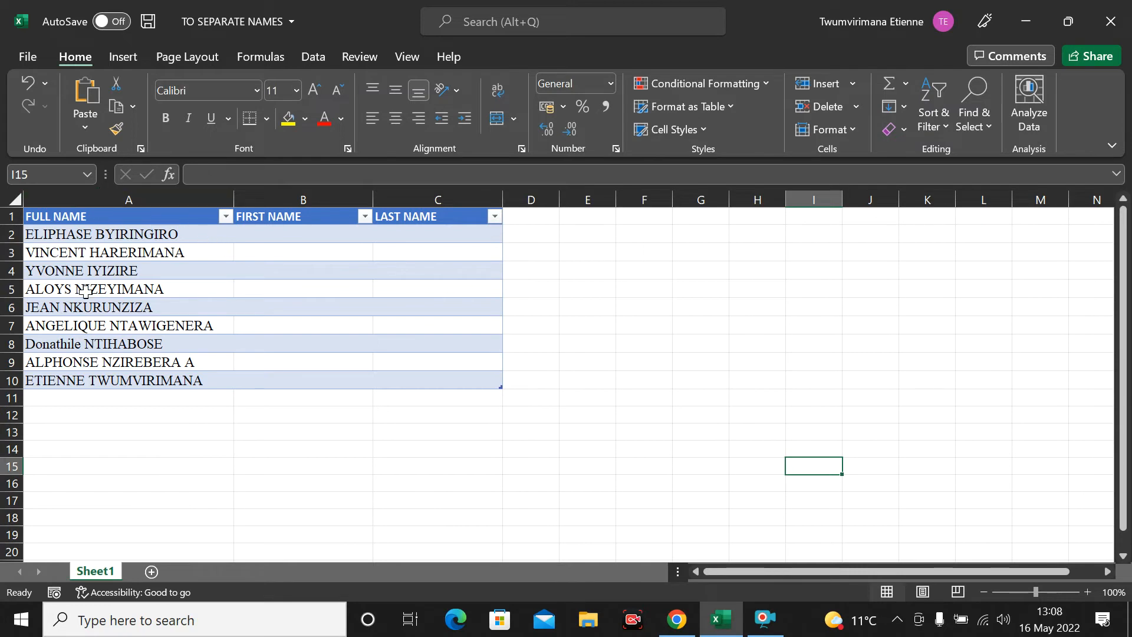
pyautogui.click(267, 239)
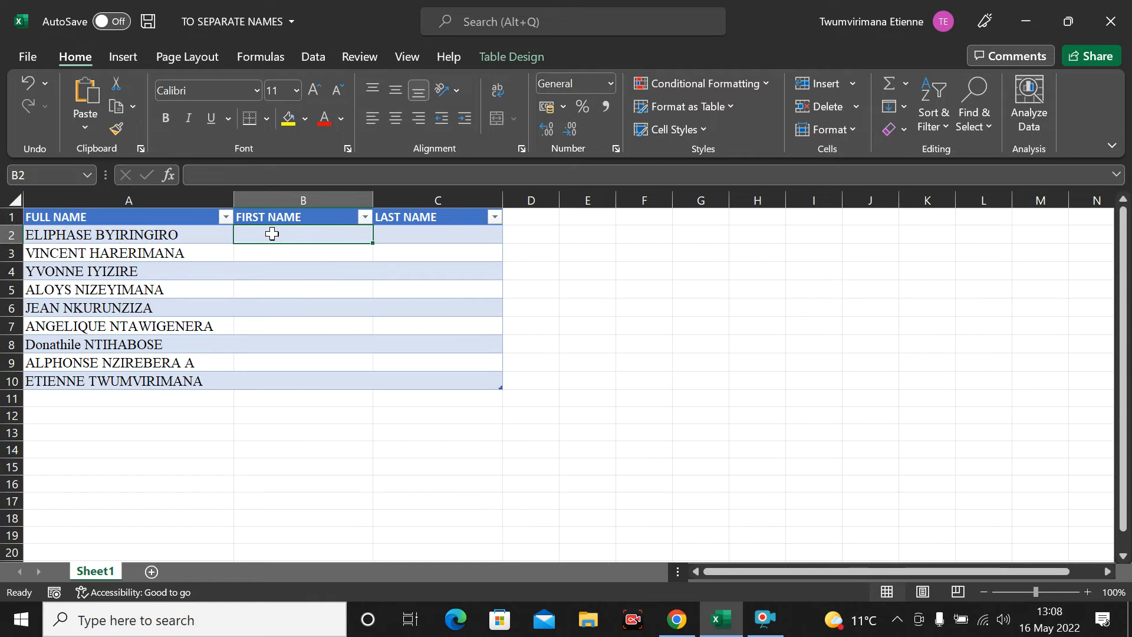
pyautogui.write('LI')
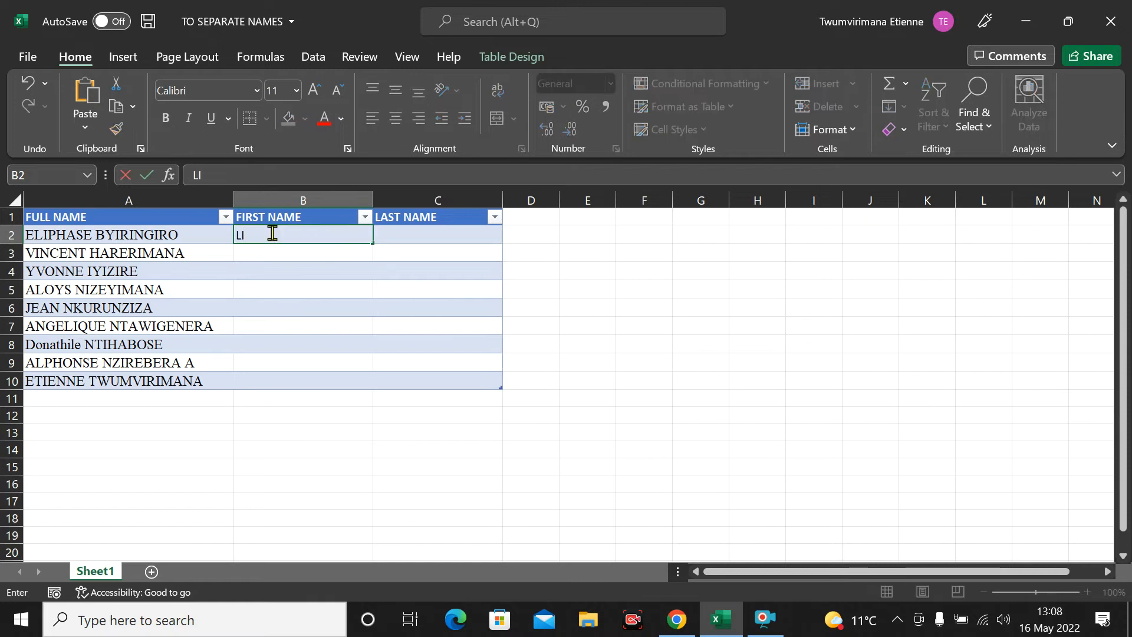
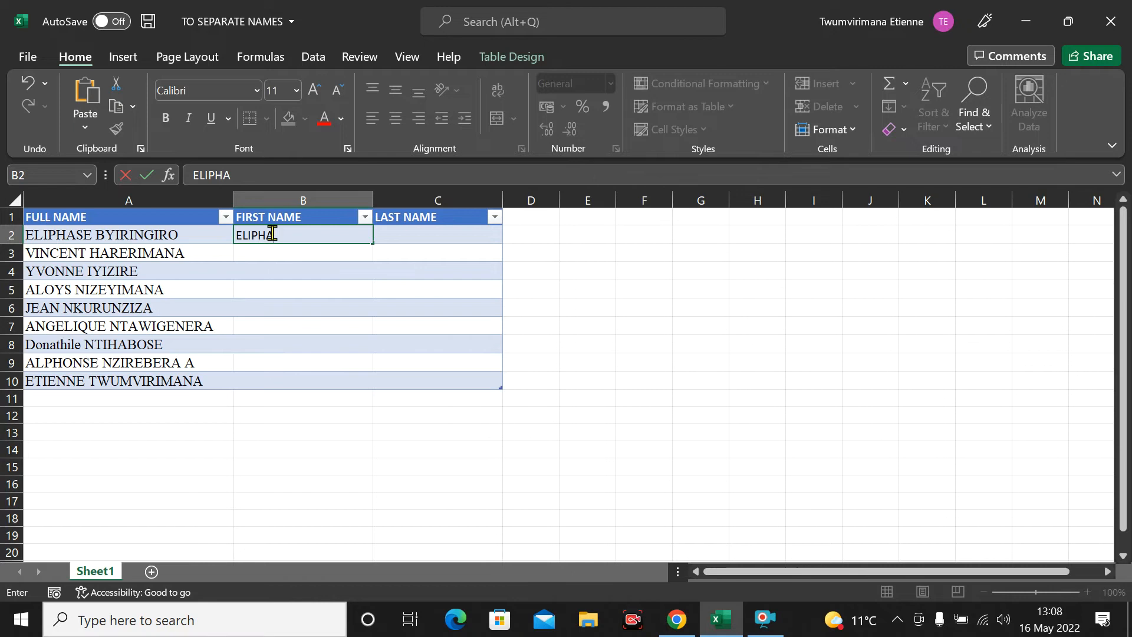
pyautogui.press('Return')
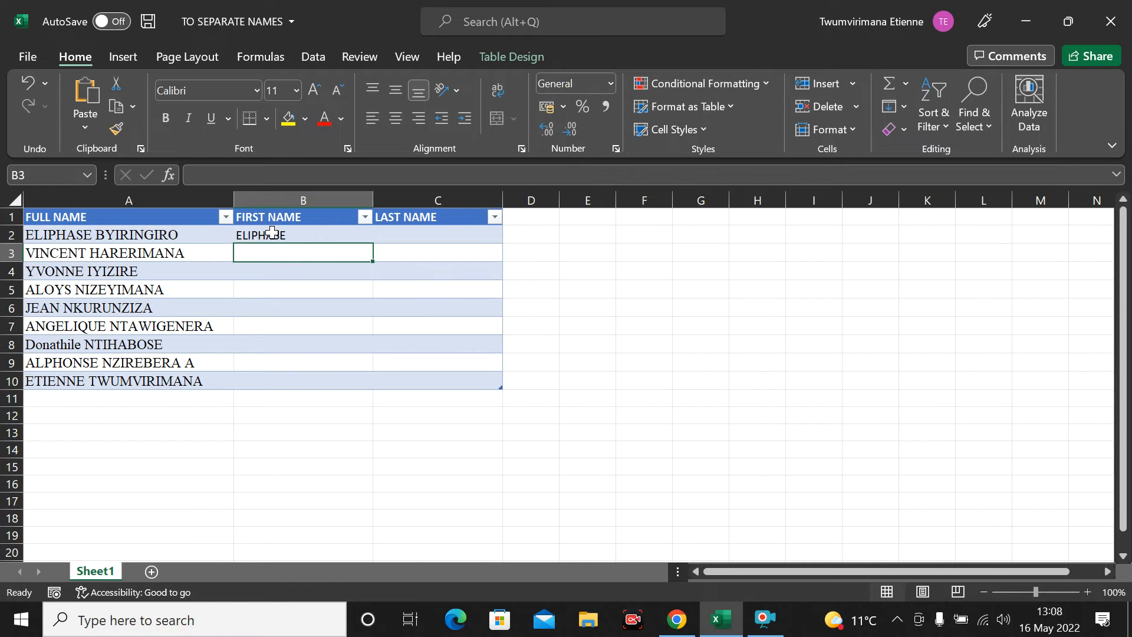
pyautogui.write('VINCENT')
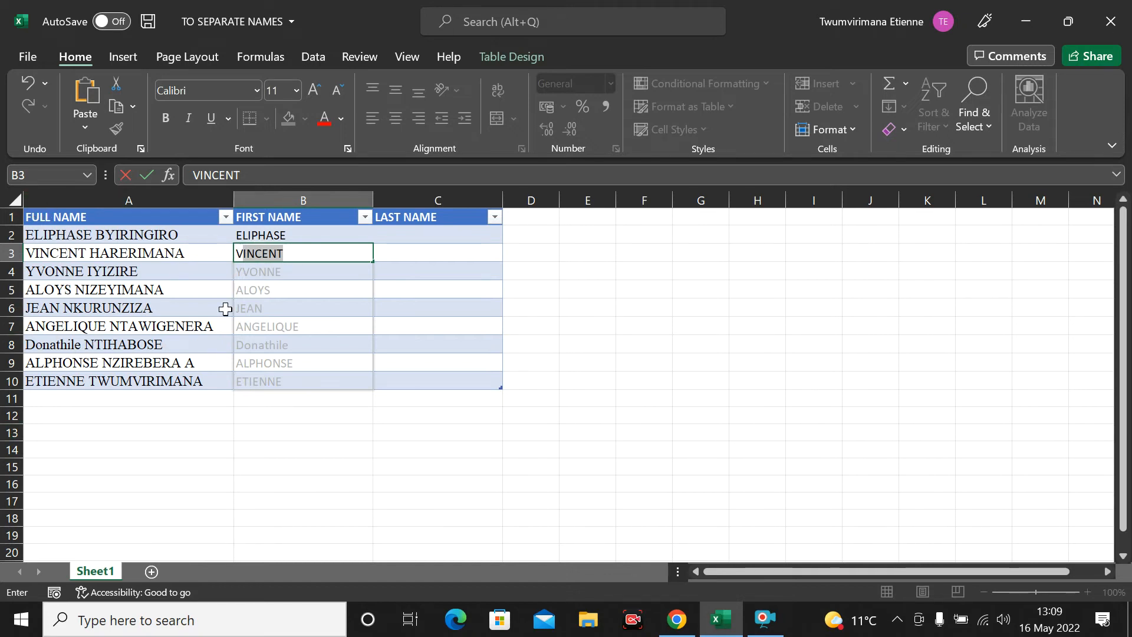
pyautogui.press('Return')
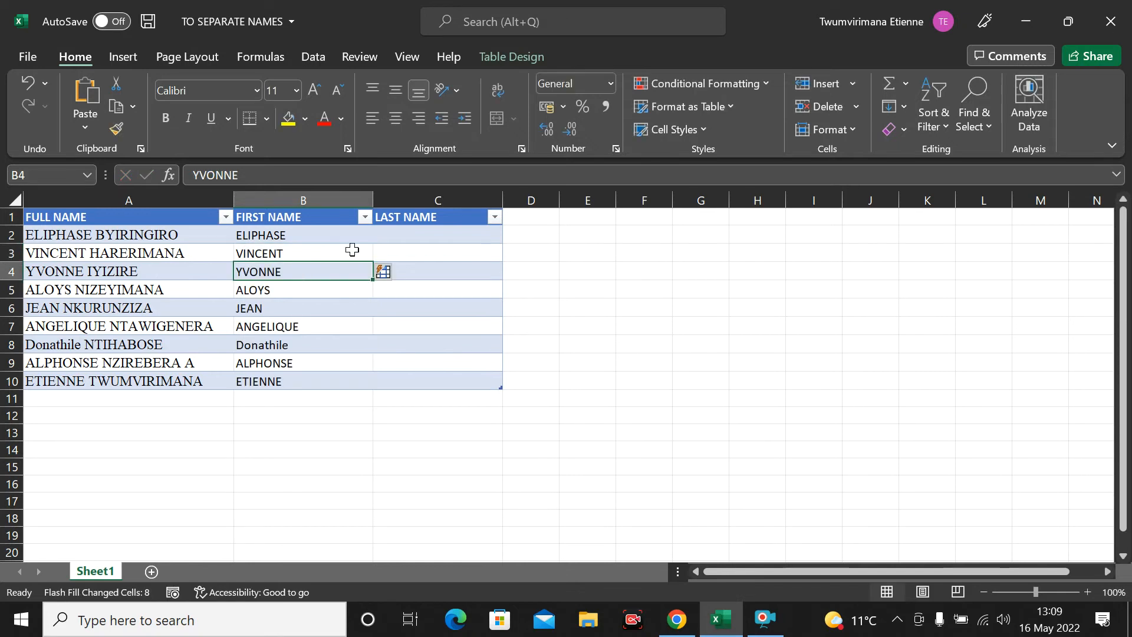
# Step: Deselect the filled column and select the first LAST NAME cell, C2
pyautogui.click(594, 294)
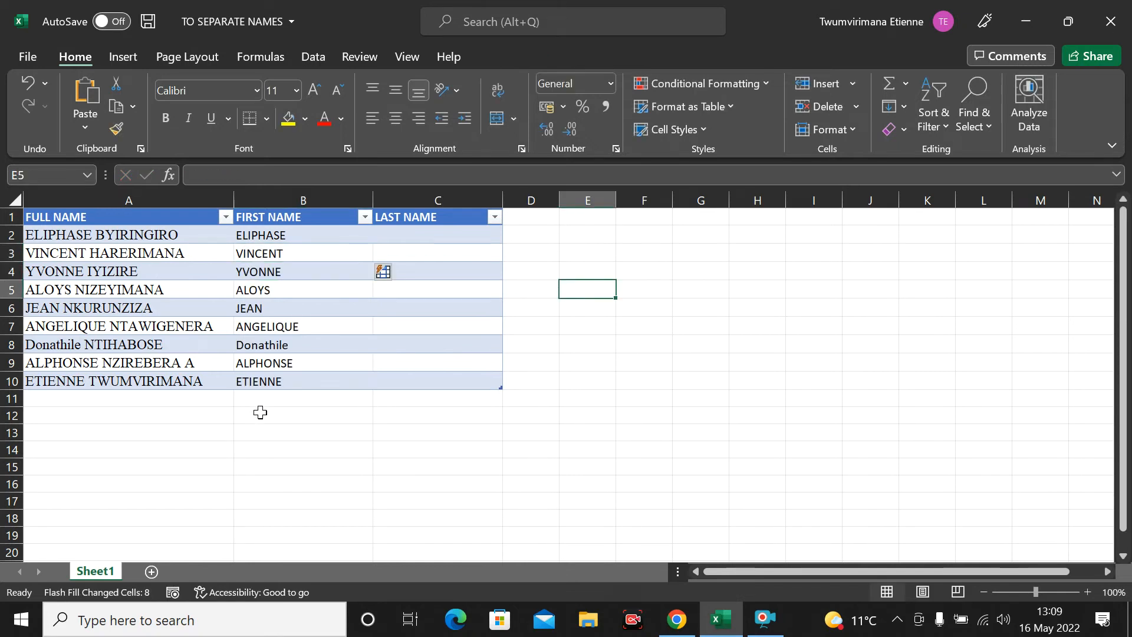
pyautogui.click(223, 594)
pyautogui.click(459, 237)
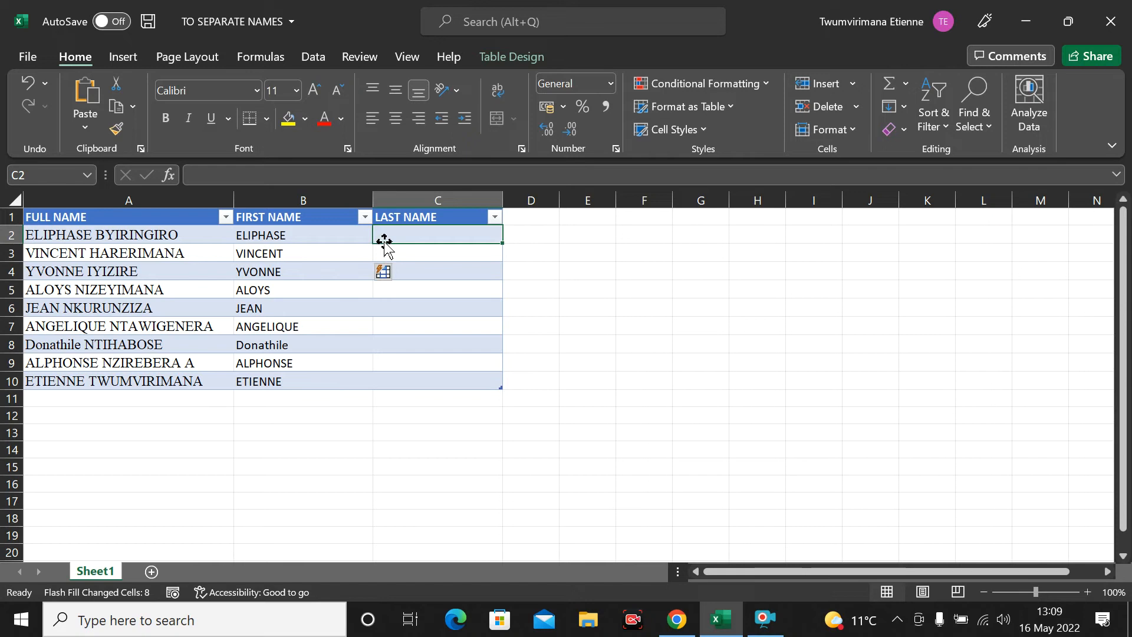
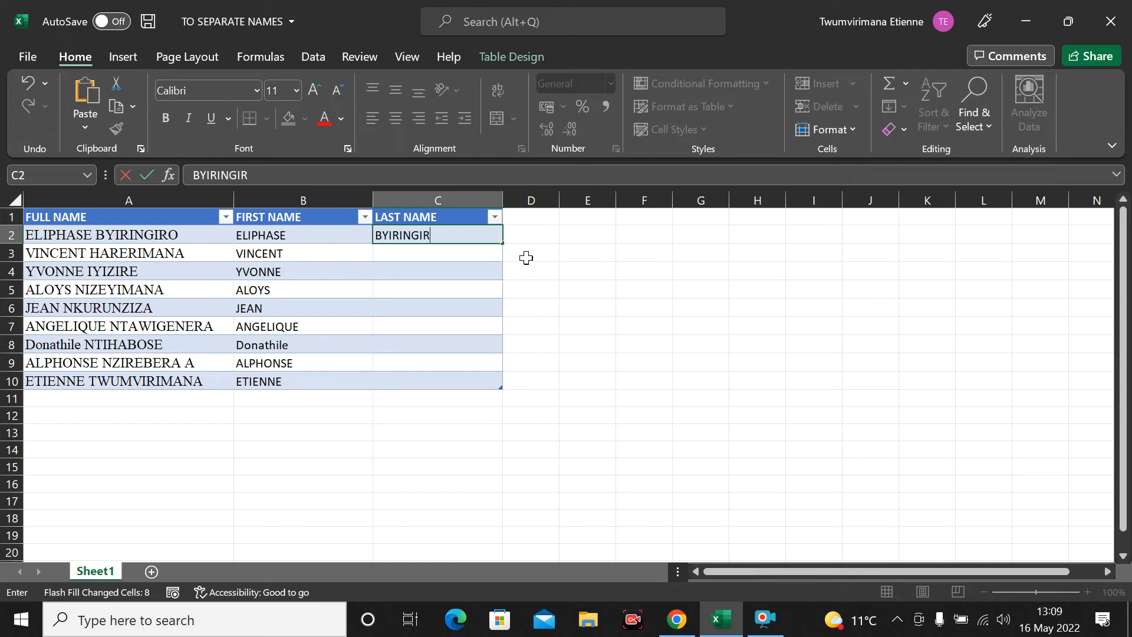
pyautogui.click(566, 274)
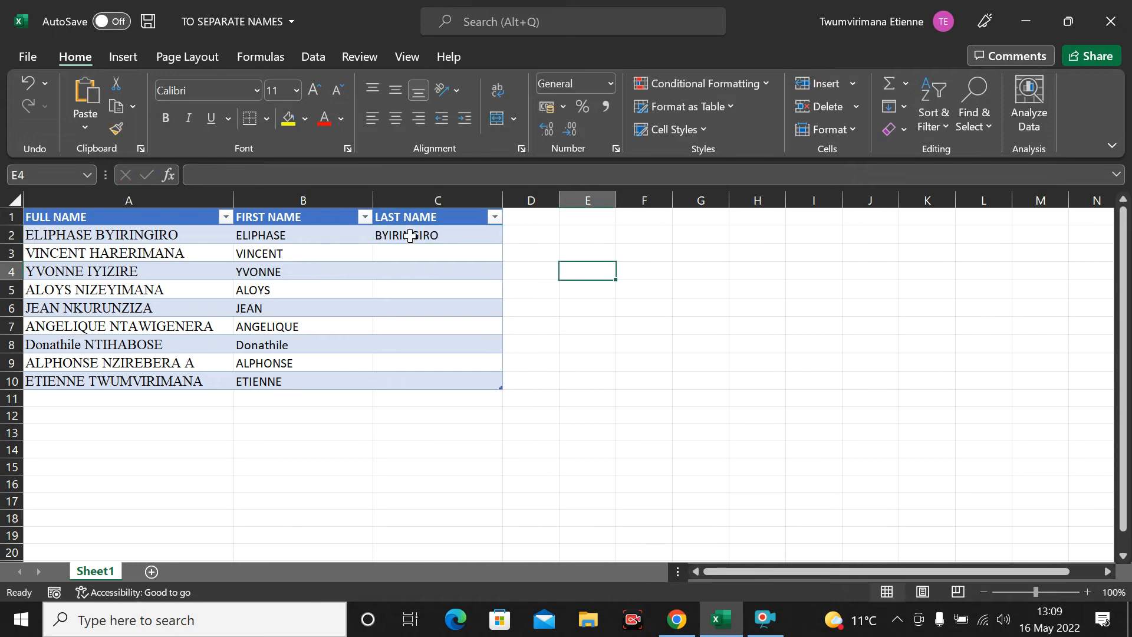
pyautogui.click(394, 235)
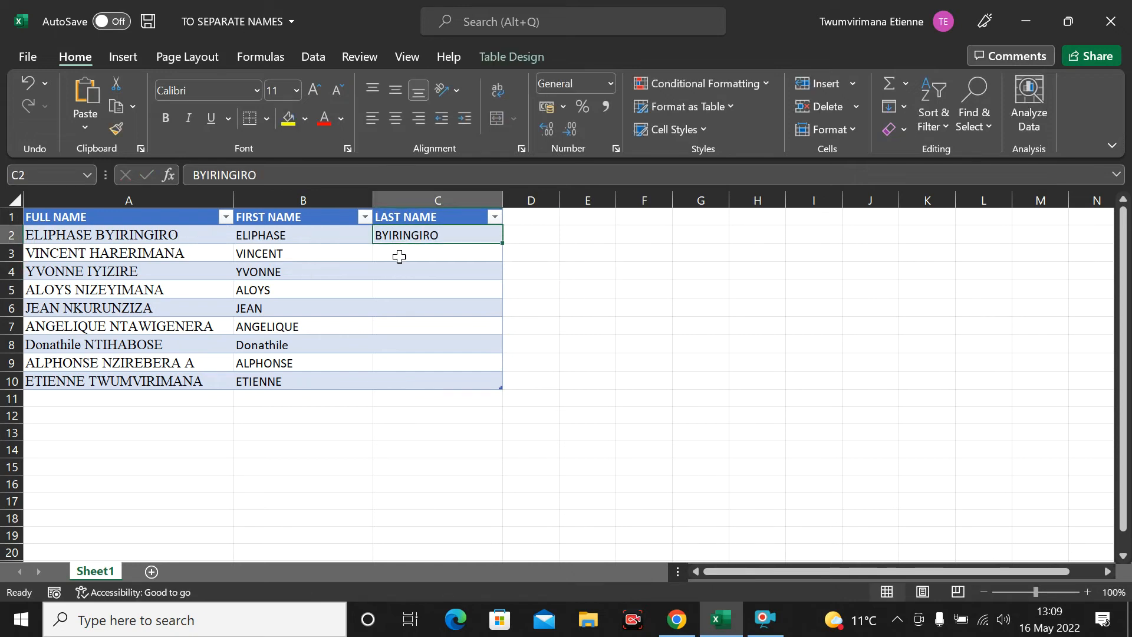
# Step: Type VINCENT into cell C3
pyautogui.click(400, 255)
pyautogui.write('V')
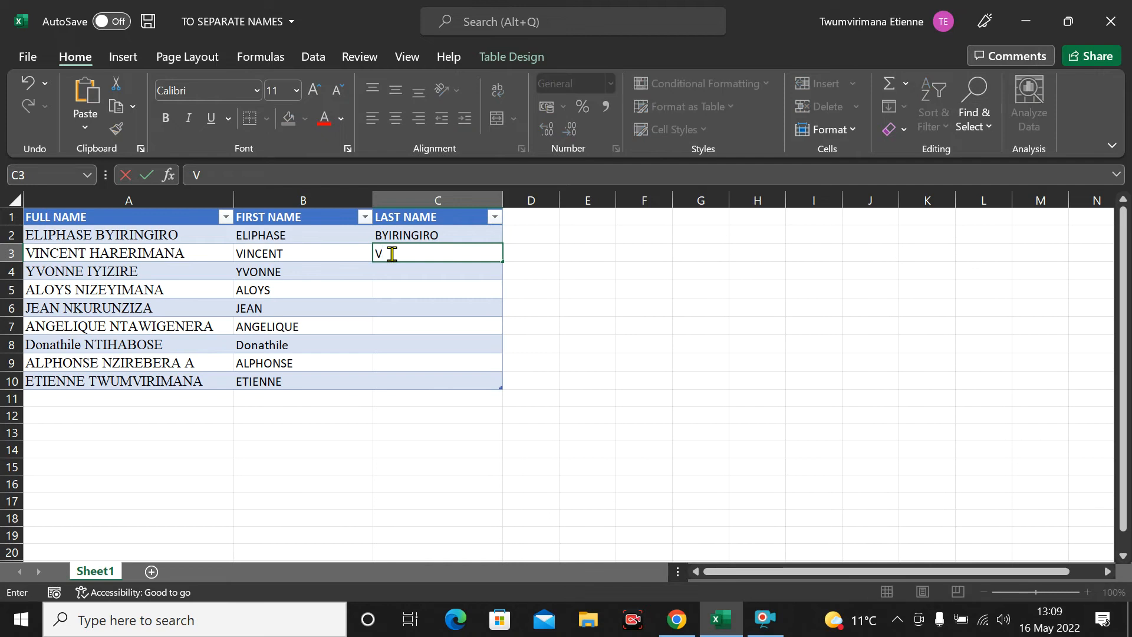
pyautogui.write('INCEM')
pyautogui.press('BackSpace')
pyautogui.write('NT')
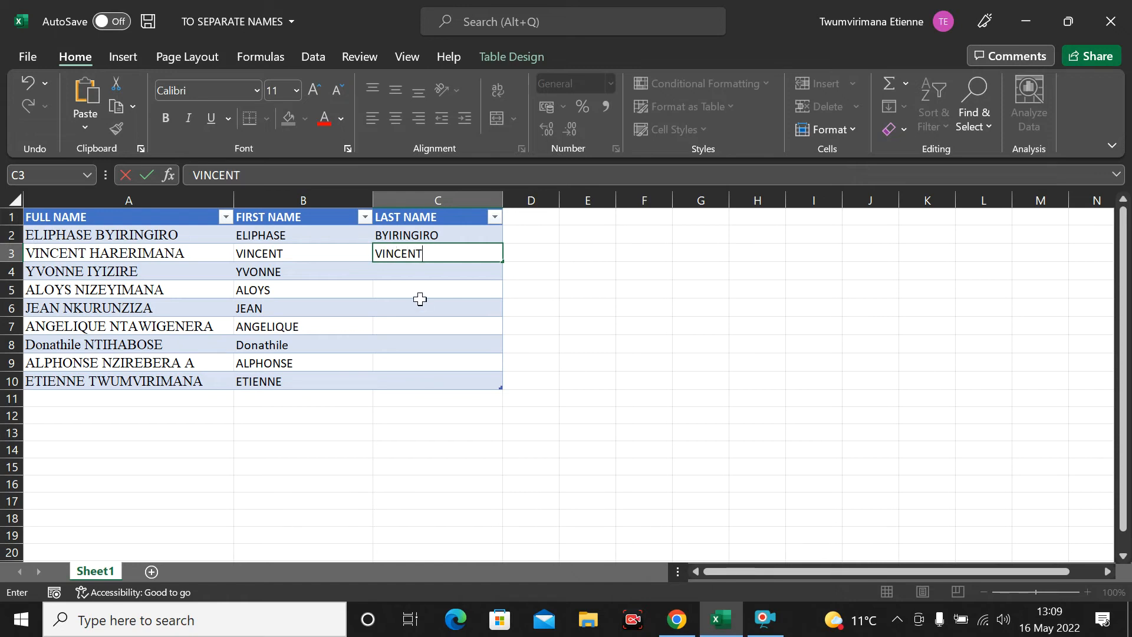
pyautogui.press('Return')
# Step: Clear the mistaken VINCENT from C3, leaving the cell empty
pyautogui.moveTo(430, 255); pyautogui.dragTo(417, 375)
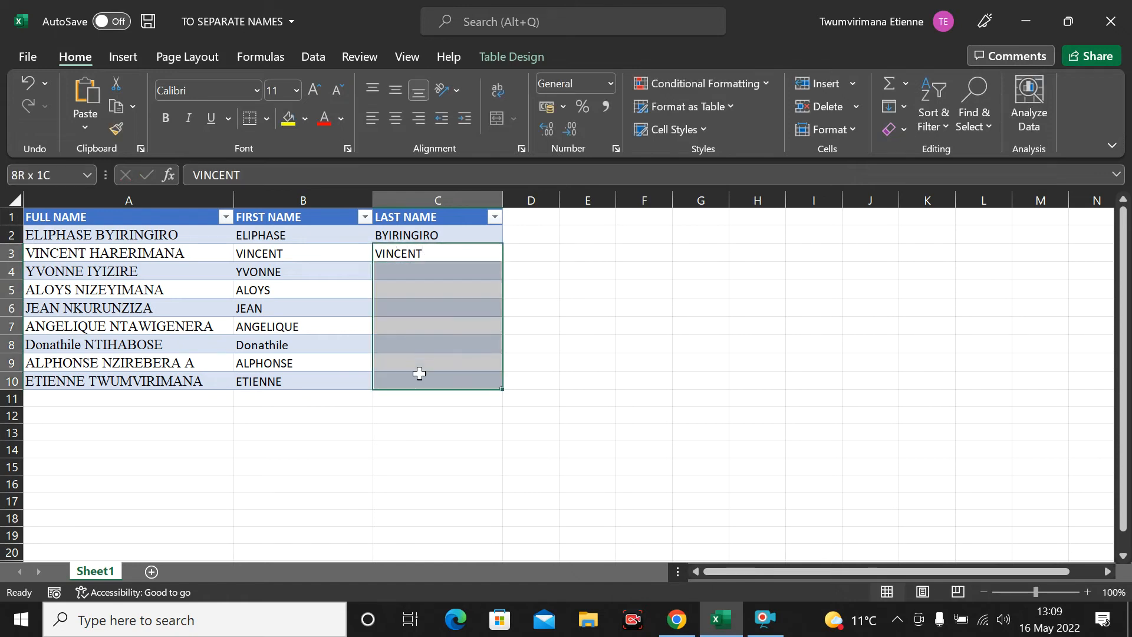
pyautogui.click(457, 248)
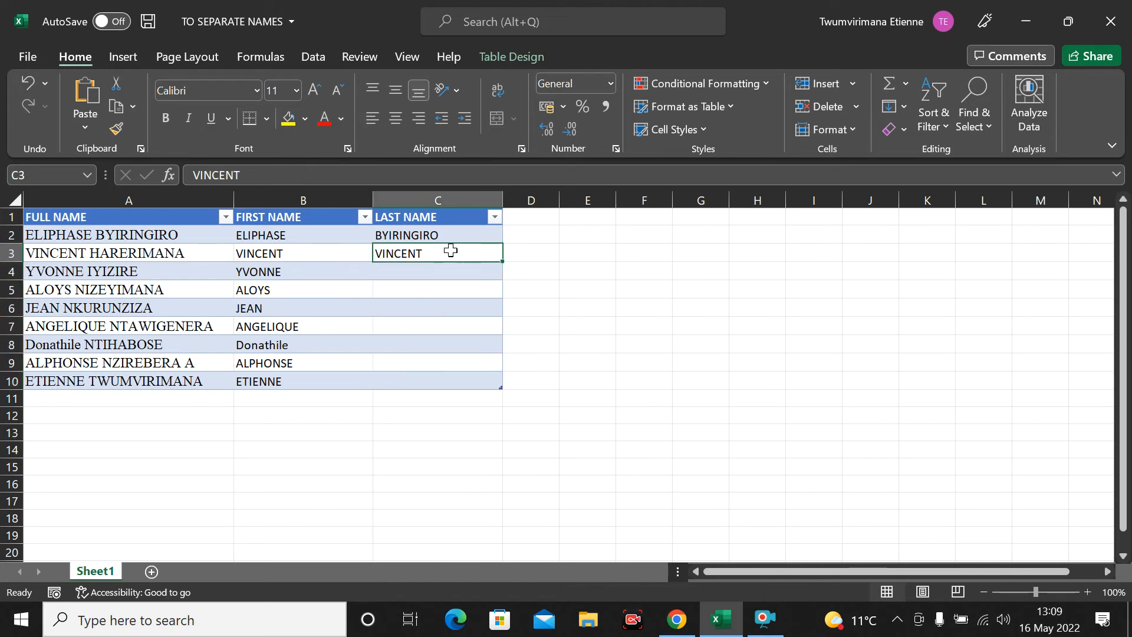
pyautogui.press('BackSpace')
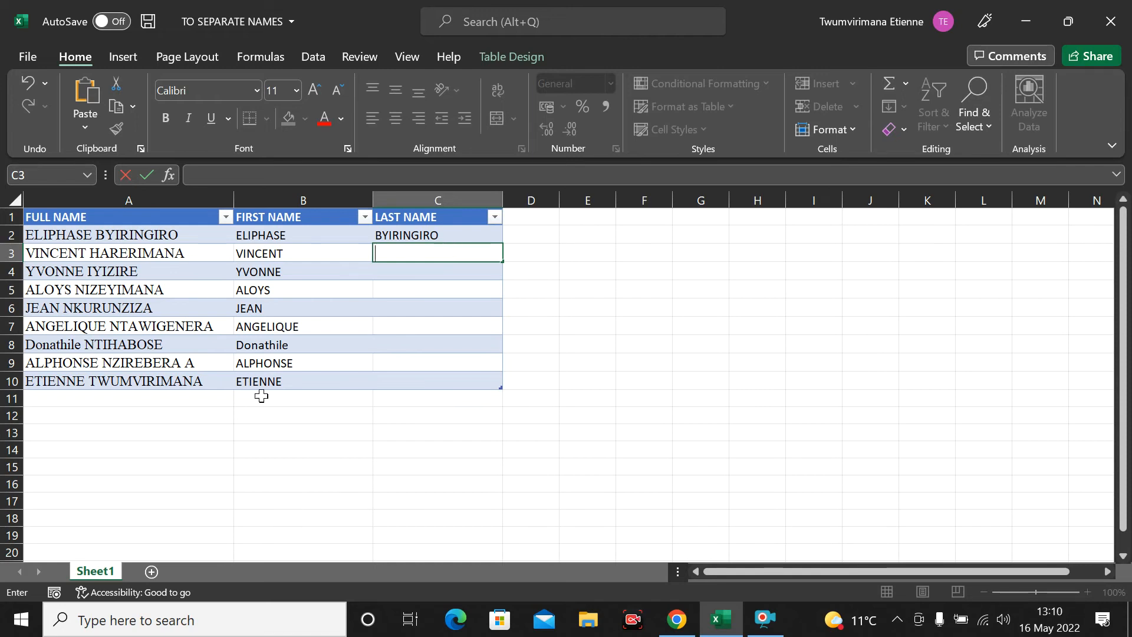
pyautogui.click(632, 294)
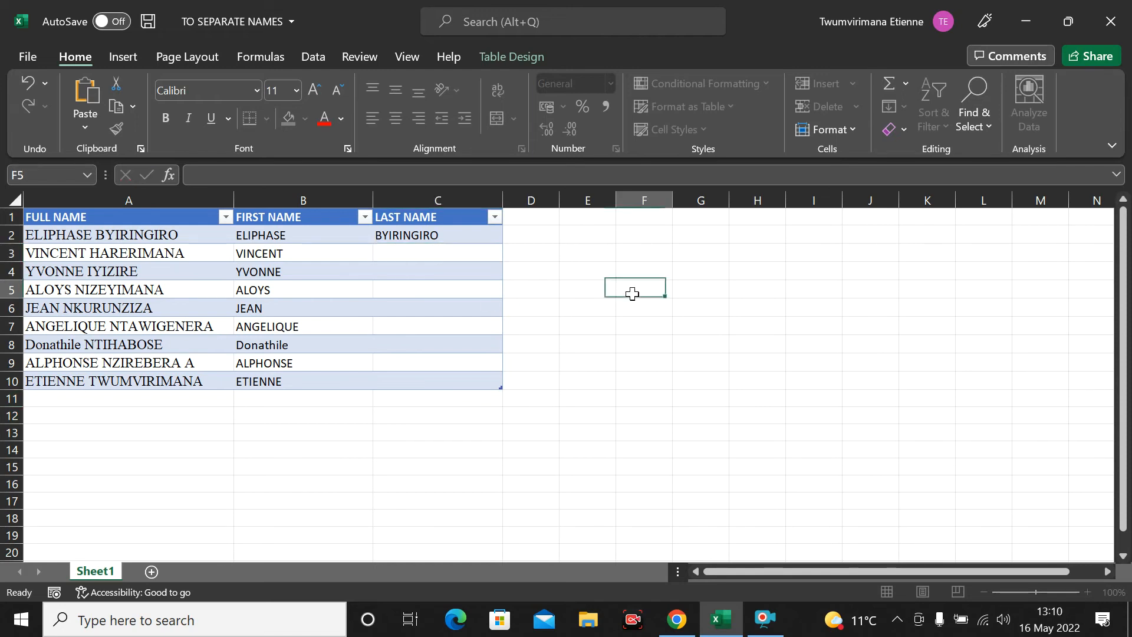
pyautogui.click(429, 249)
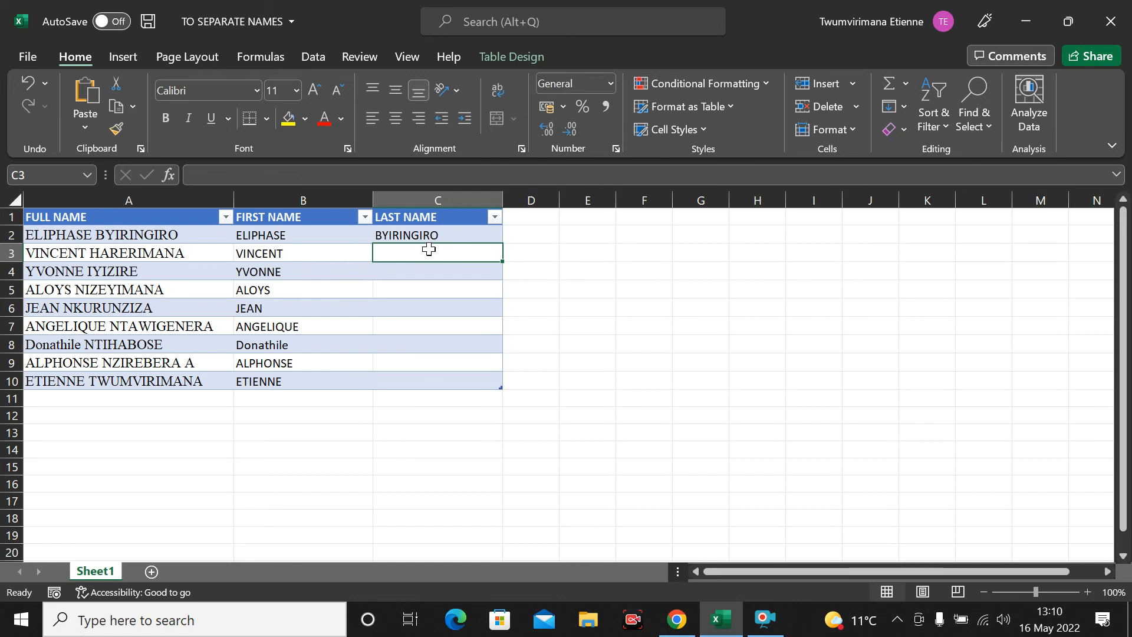
# Step: Write the side note CTRL+E in G4 and EQUALIZER in H4
pyautogui.click(721, 276)
pyautogui.write('CTRL+E')
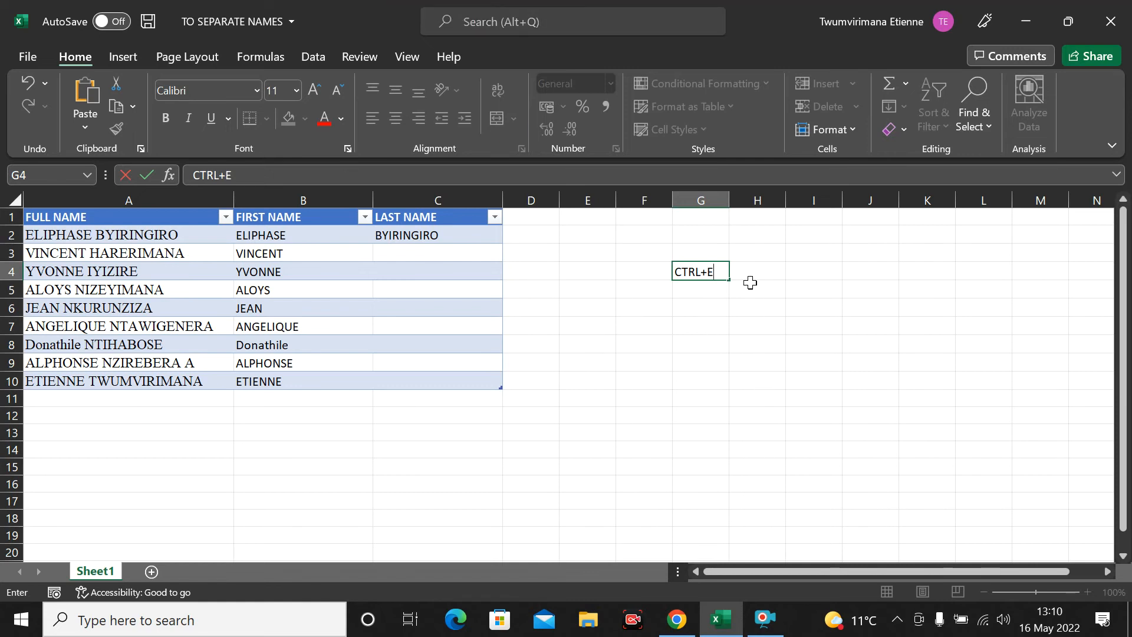
pyautogui.click(752, 263)
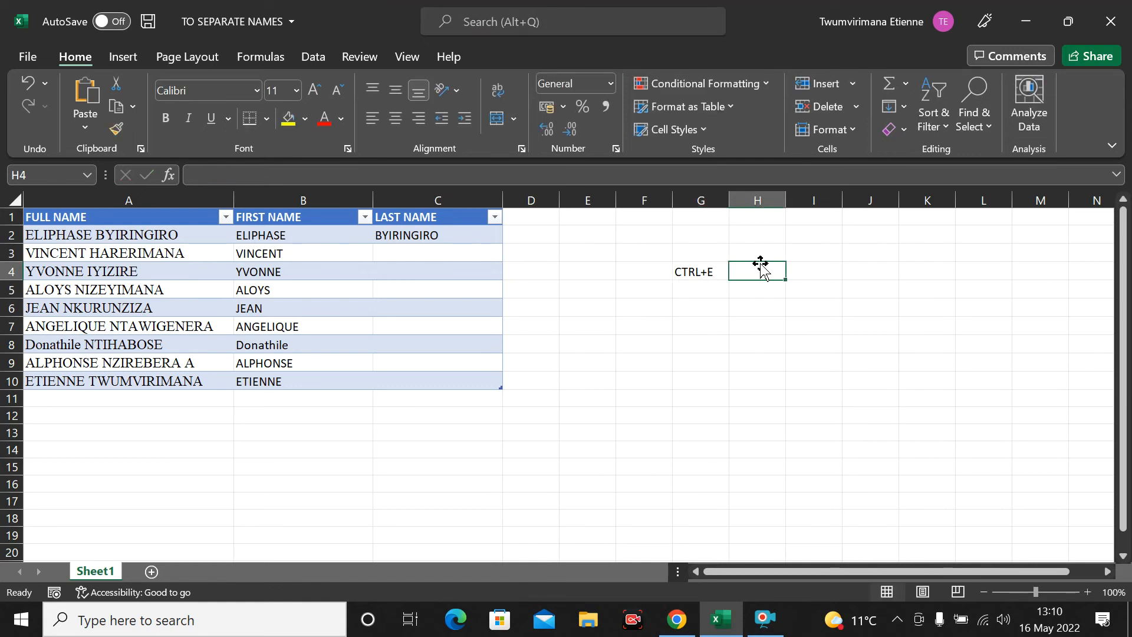
pyautogui.write('EQUALIZER')
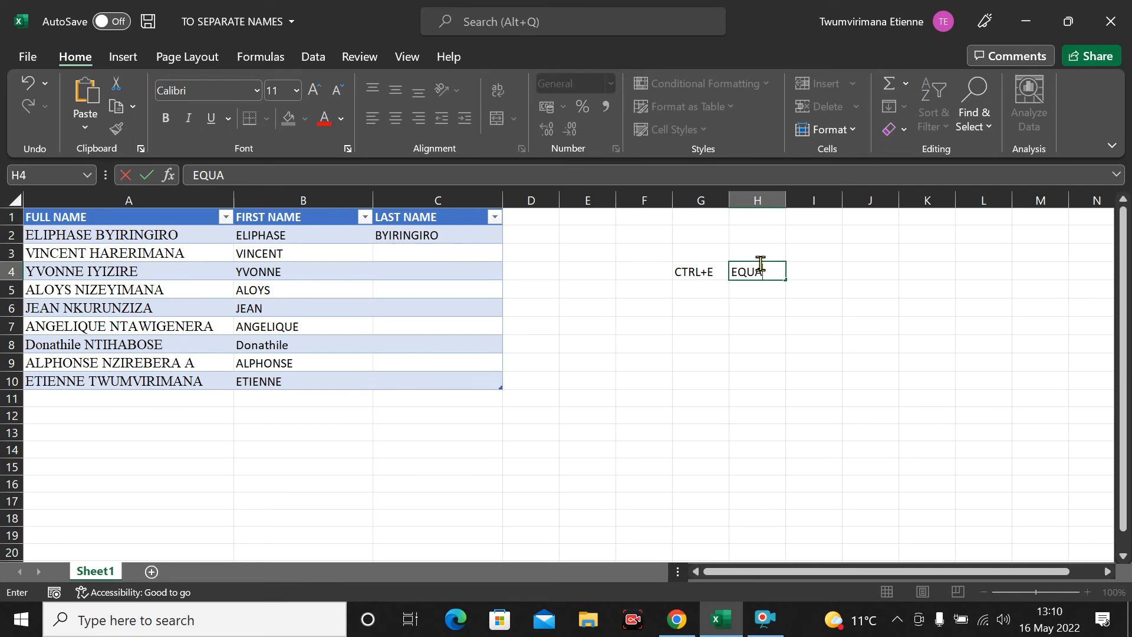
pyautogui.click(745, 344)
# Step: Widen column H to fit EQUALIZER and reselect C3 below BYIRINGIRO
pyautogui.moveTo(789, 204); pyautogui.dragTo(813, 204)
pyautogui.click(707, 303)
pyautogui.click(425, 237)
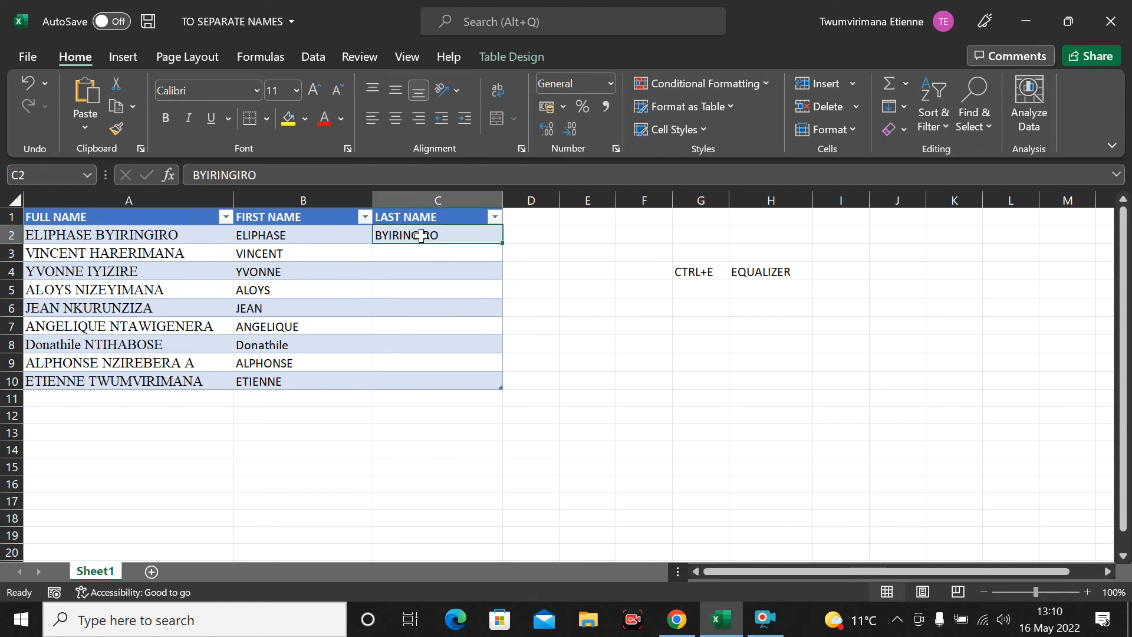
pyautogui.click(436, 250)
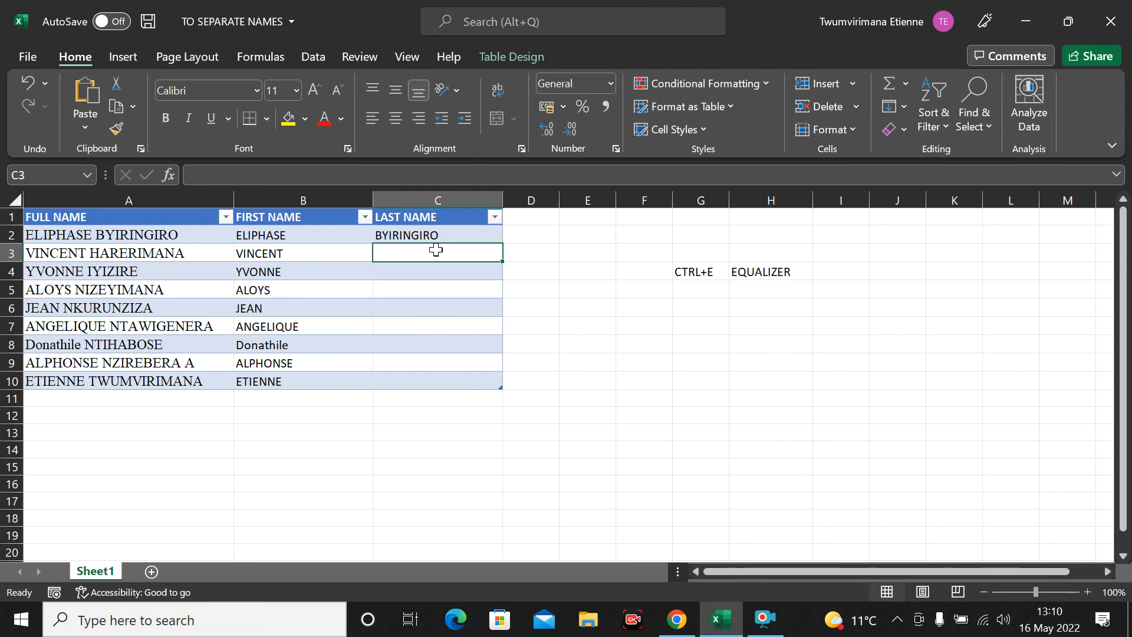
# Step: Undo a trial Flash Fill and remove the stray trailing A from the A9 name
pyautogui.hotkey('ctrl', 'e')
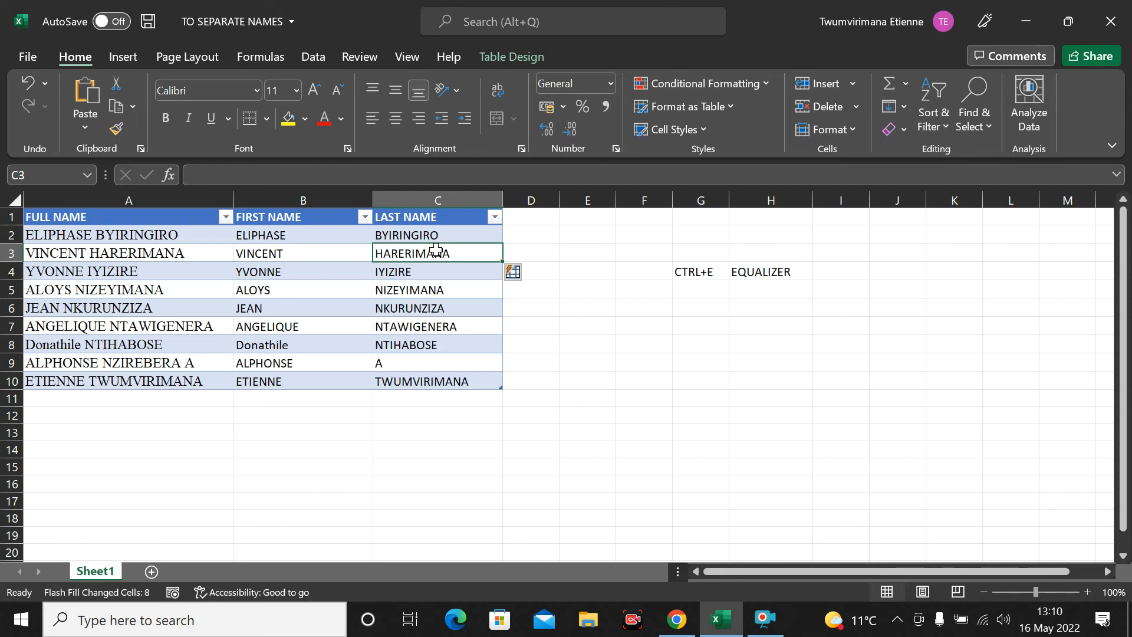
pyautogui.hotkey('ctrl', 'z')
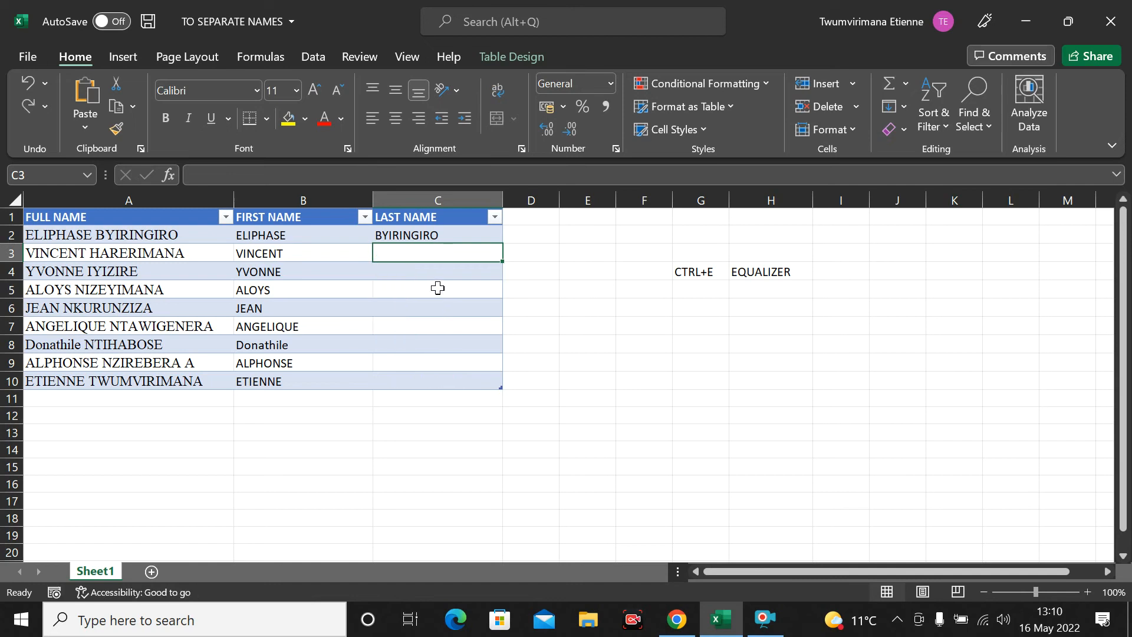
pyautogui.doubleClick(188, 362)
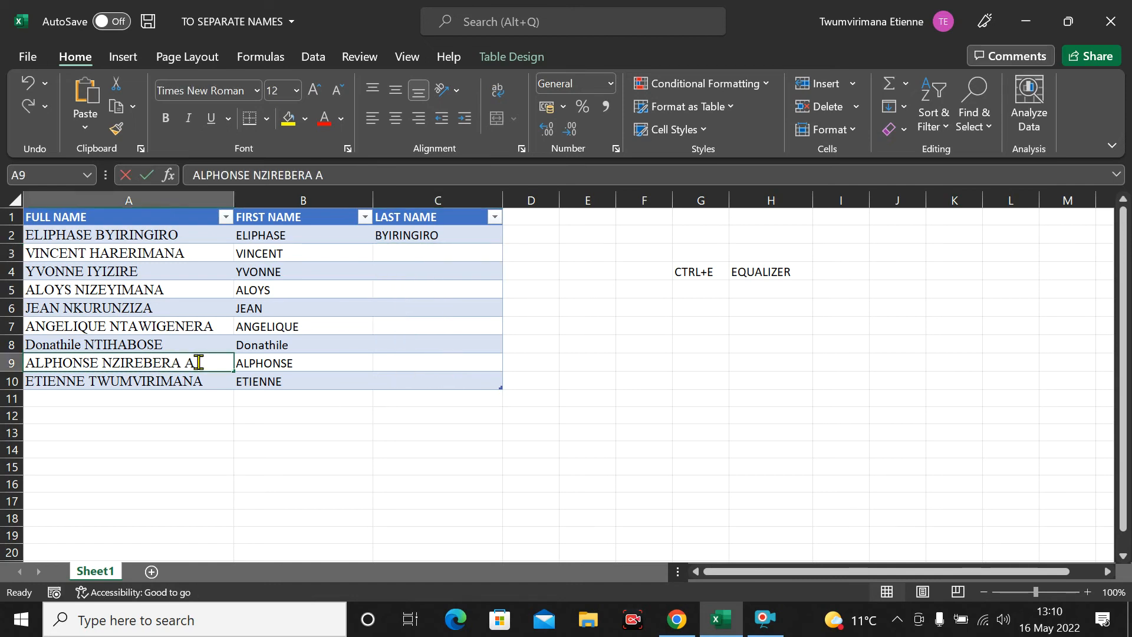
pyautogui.press('BackSpace')
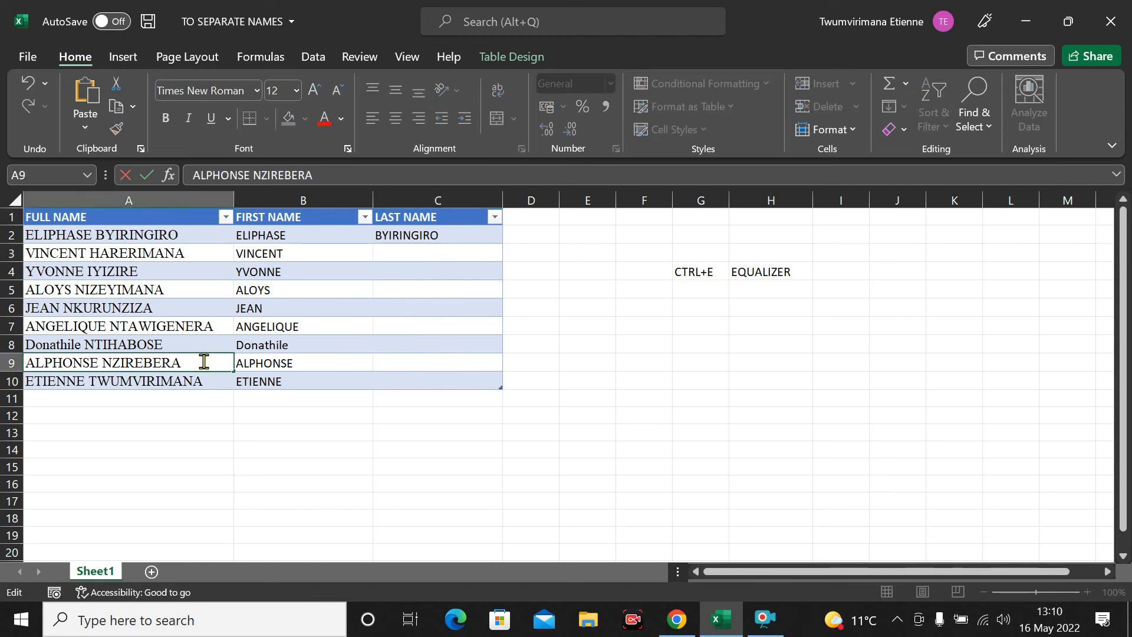
pyautogui.click(336, 484)
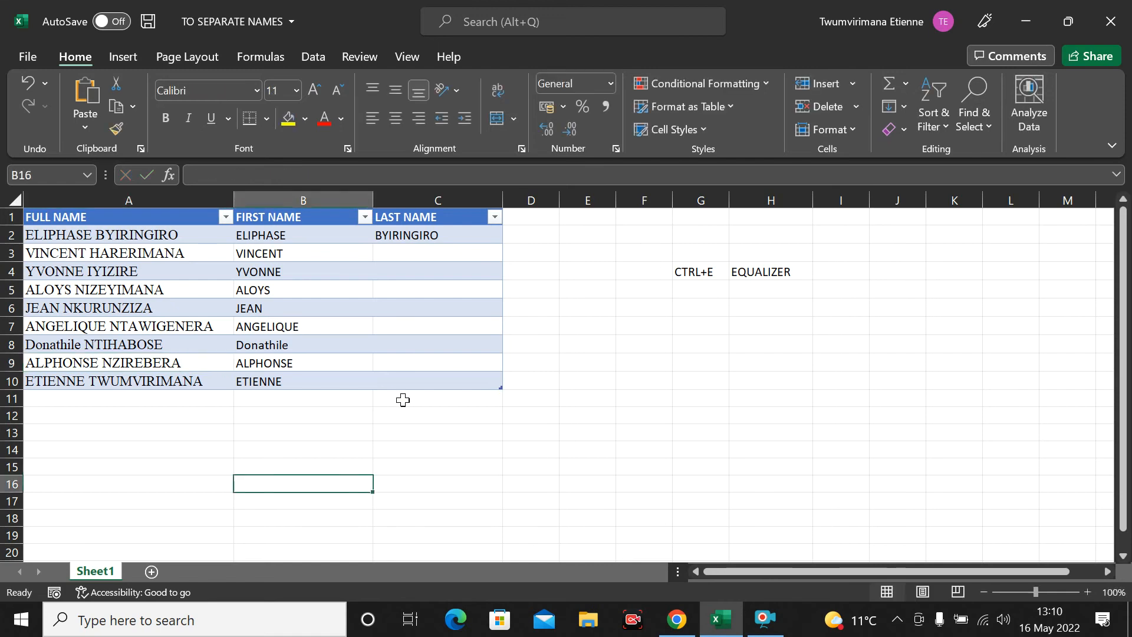
# Step: Reselect C3 and Flash Fill the surnames with Ctrl+E
pyautogui.click(425, 249)
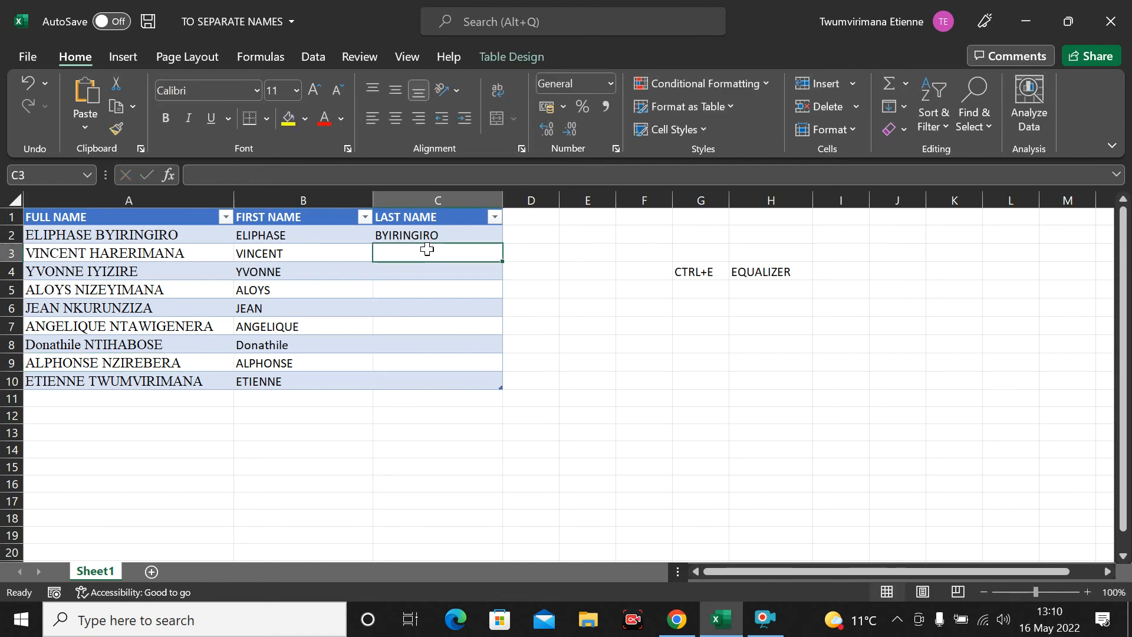
pyautogui.click(506, 344)
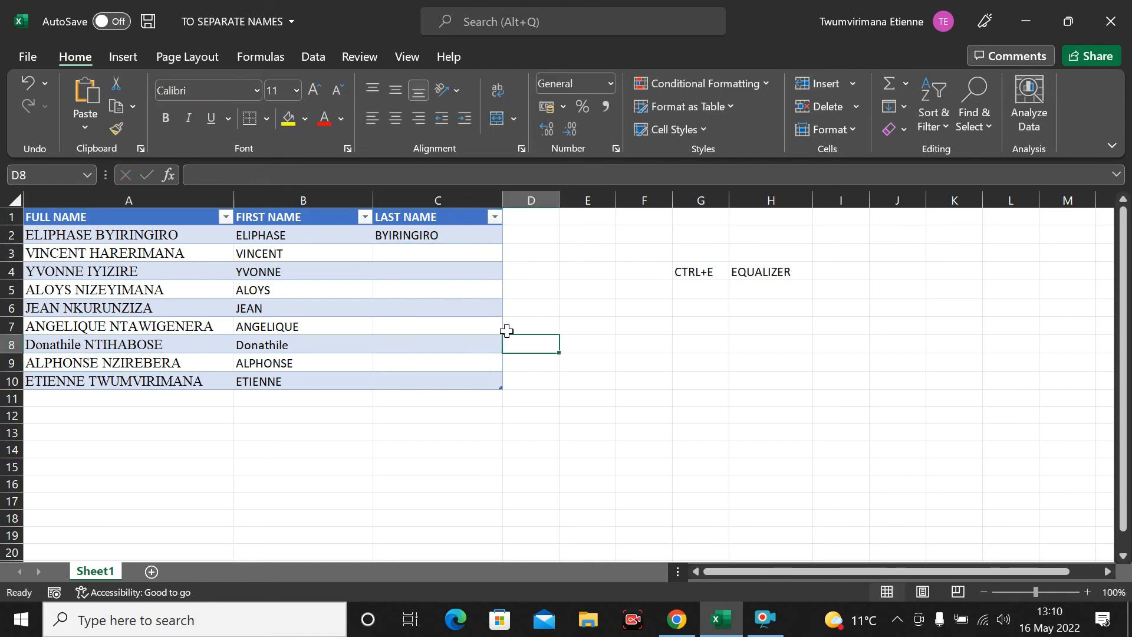
pyautogui.click(417, 246)
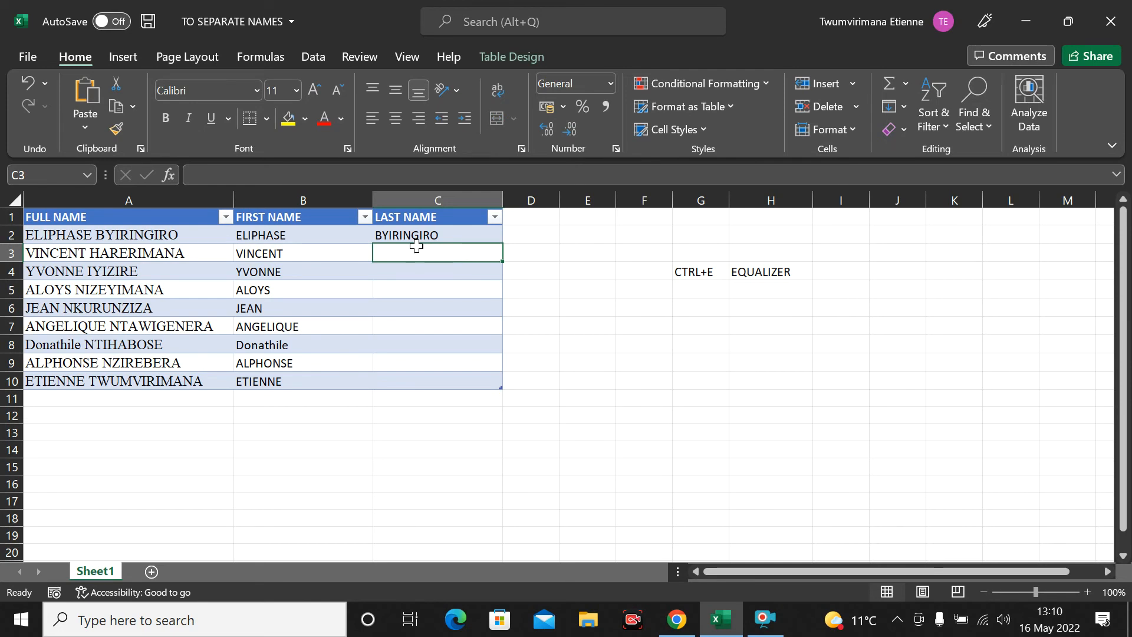
pyautogui.hotkey('ctrl', 'e')
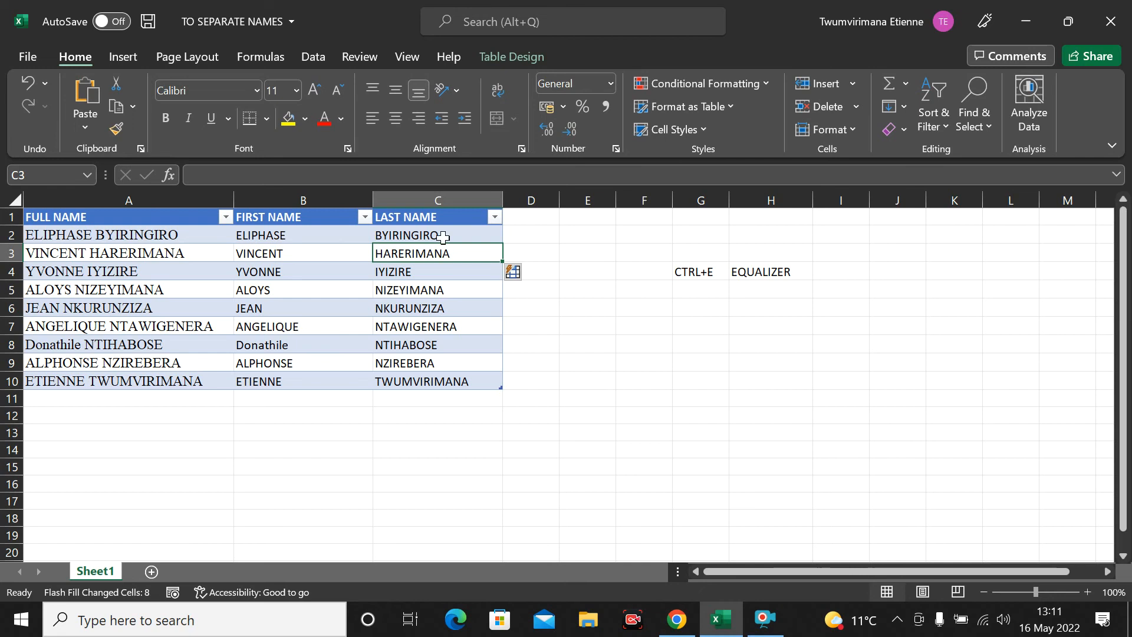
pyautogui.click(619, 269)
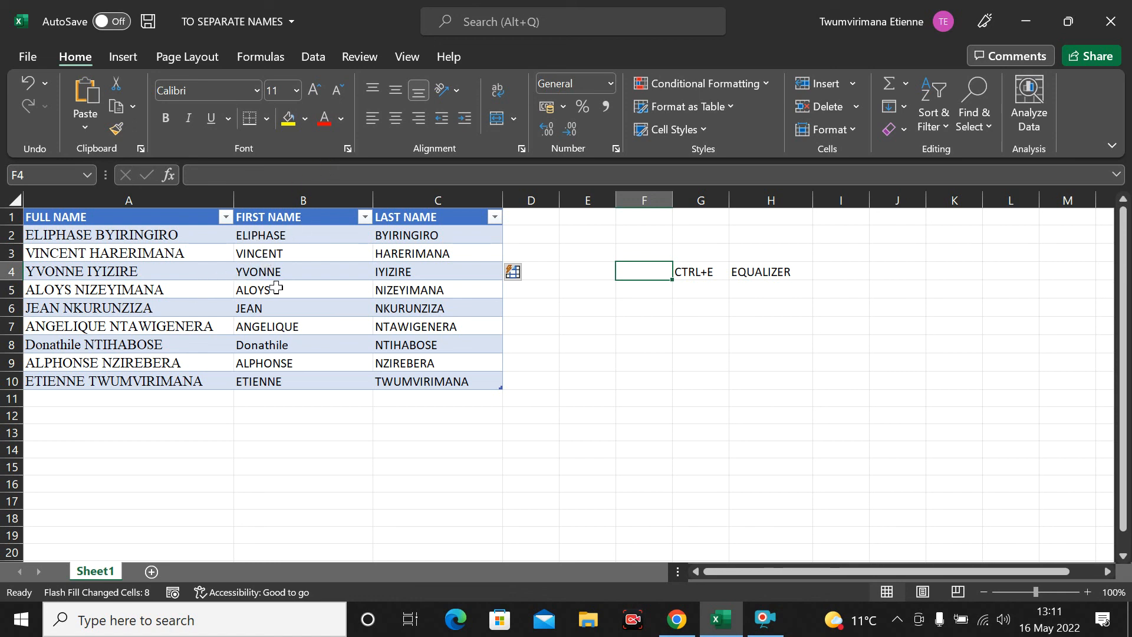
pyautogui.moveTo(401, 235); pyautogui.dragTo(412, 383)
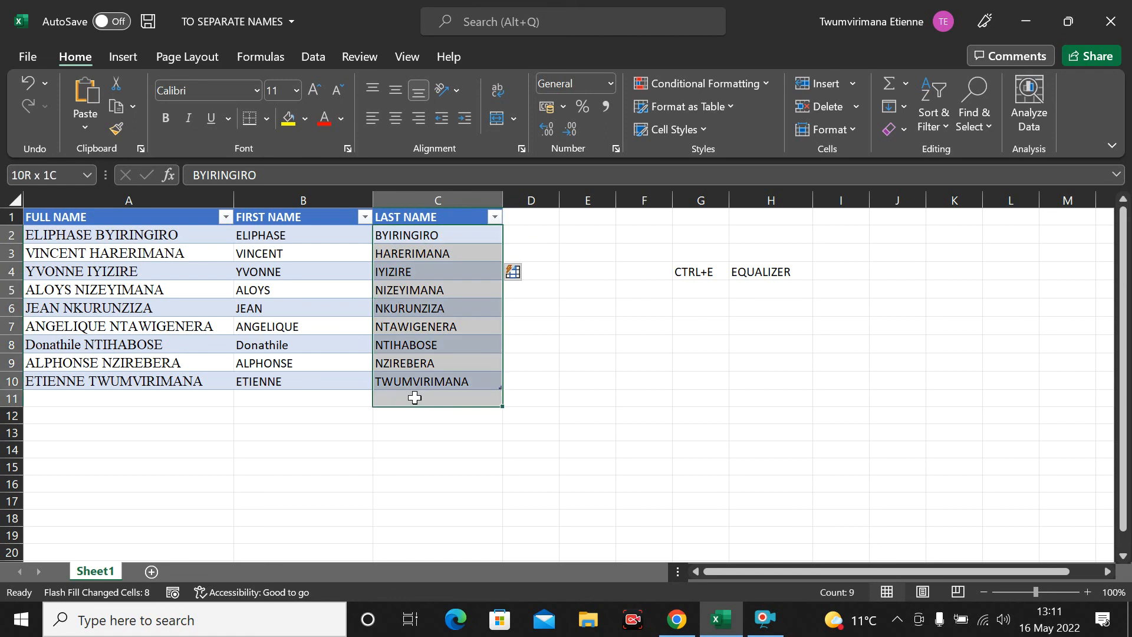
pyautogui.moveTo(261, 236); pyautogui.dragTo(283, 398)
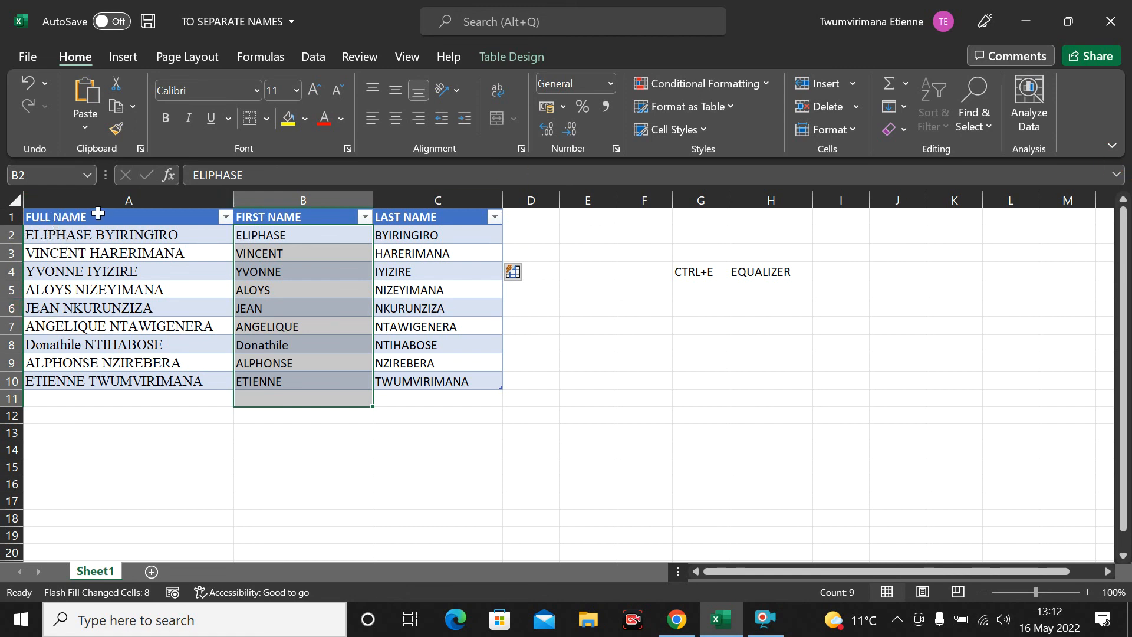
pyautogui.click(437, 218)
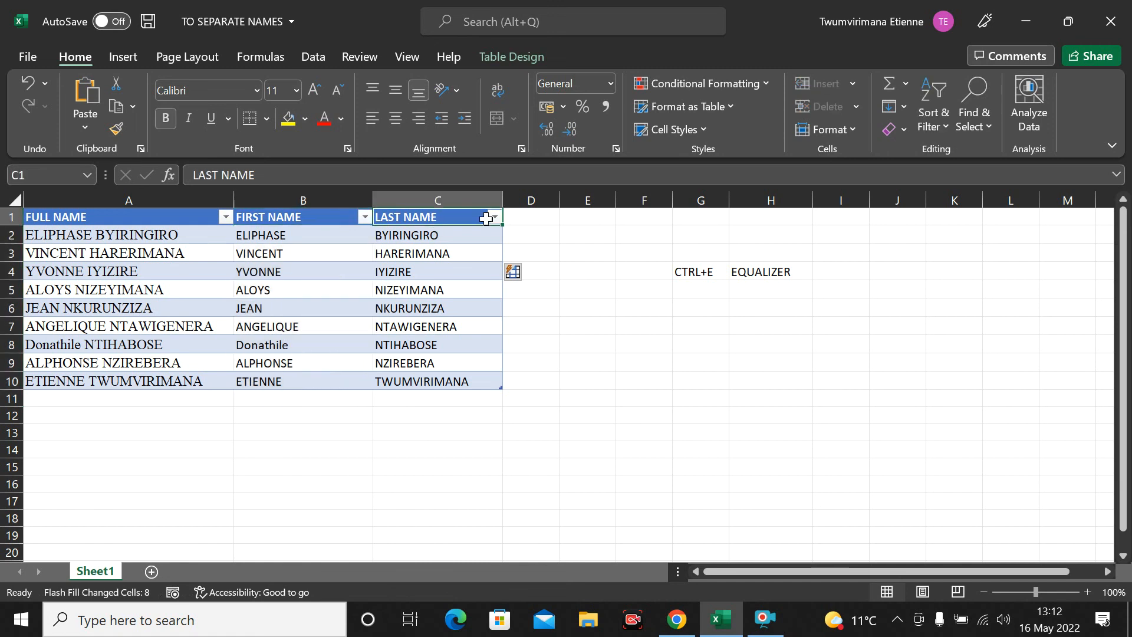
pyautogui.click(584, 285)
pyautogui.click(655, 330)
pyautogui.click(783, 347)
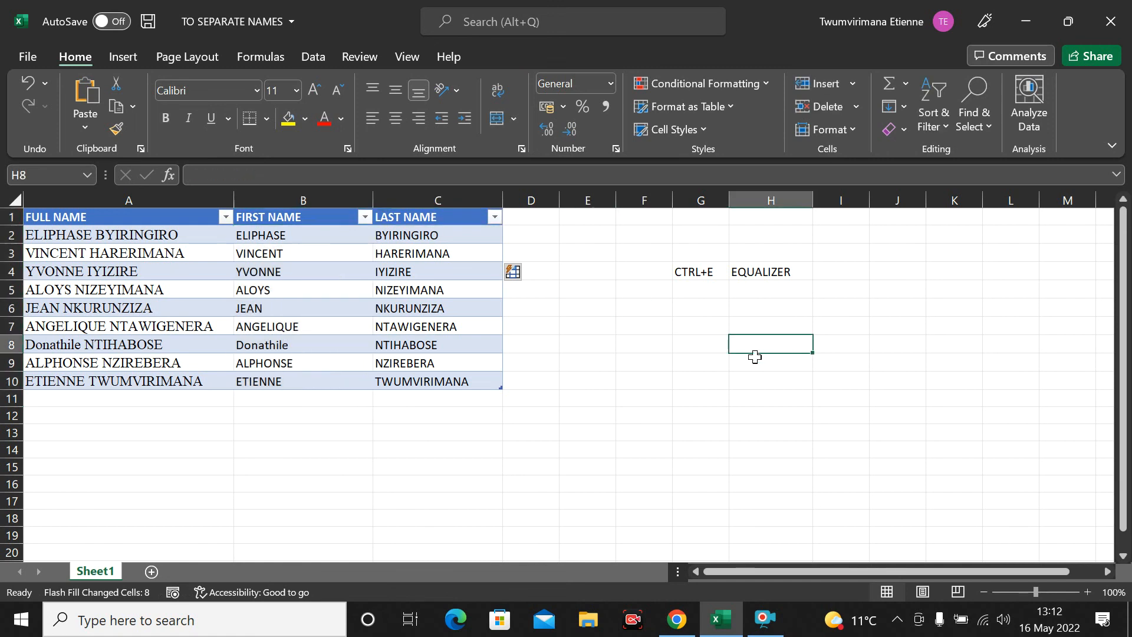
pyautogui.click(841, 362)
pyautogui.click(898, 363)
pyautogui.click(634, 410)
pyautogui.click(697, 381)
pyautogui.click(828, 384)
pyautogui.click(806, 402)
pyautogui.click(587, 430)
pyautogui.click(630, 413)
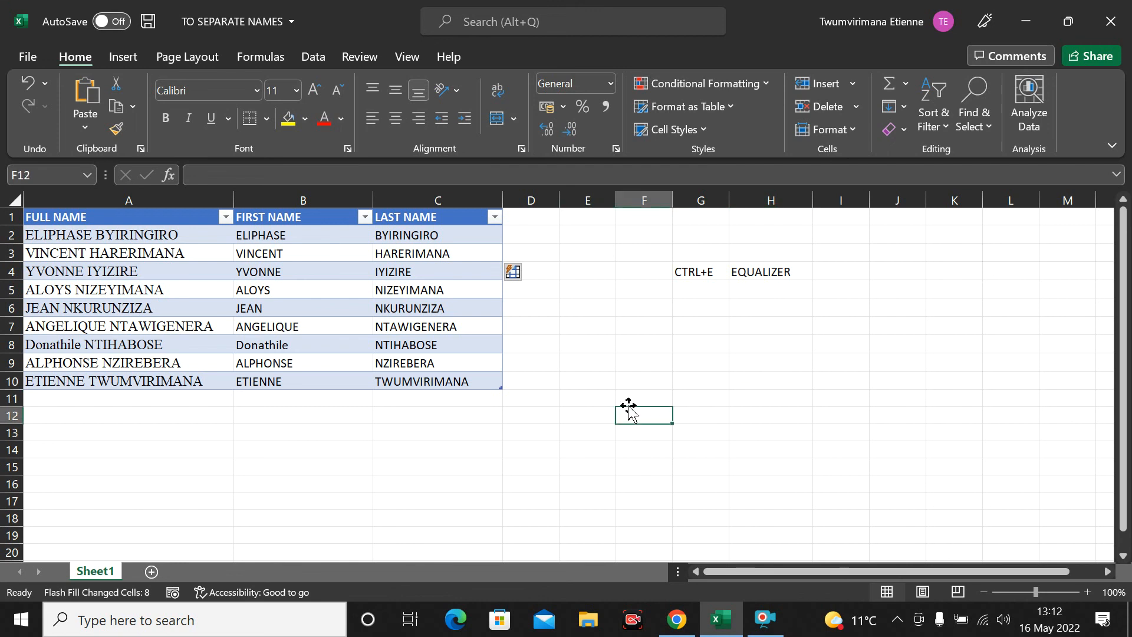
pyautogui.click(803, 384)
pyautogui.click(554, 435)
pyautogui.click(607, 412)
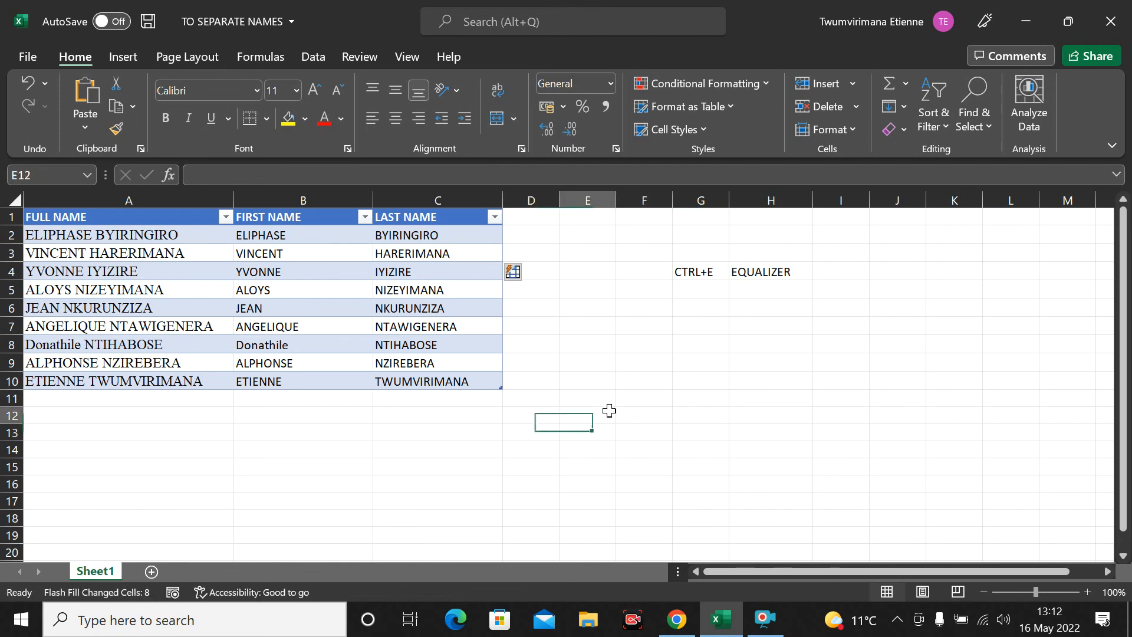
pyautogui.moveTo(607, 412); pyautogui.dragTo(645, 415)
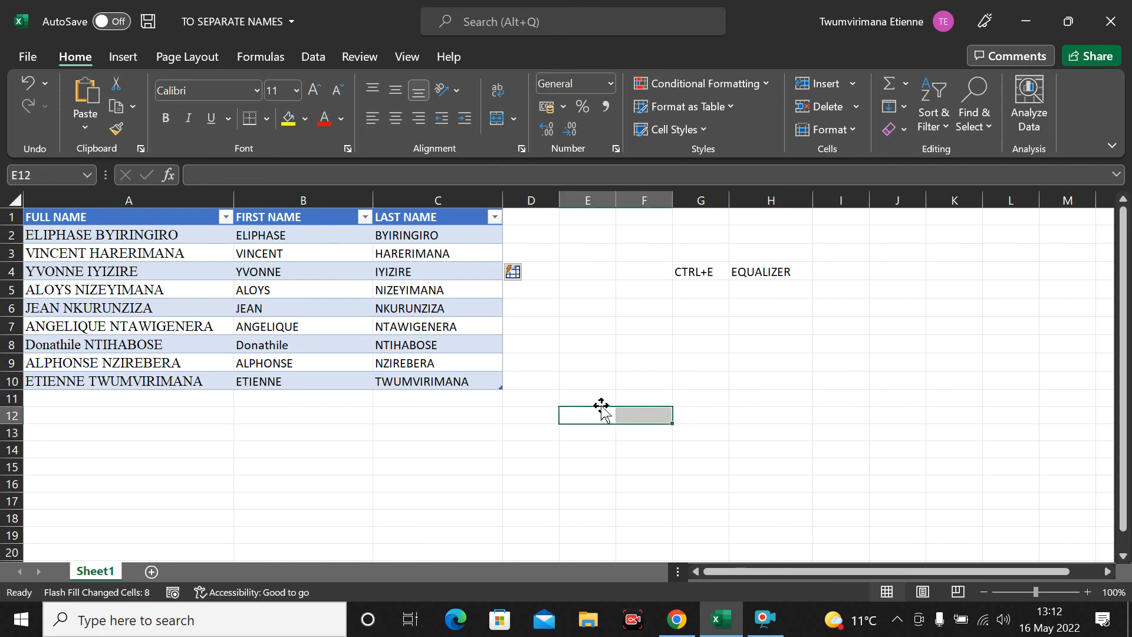
pyautogui.click(582, 439)
pyautogui.click(642, 438)
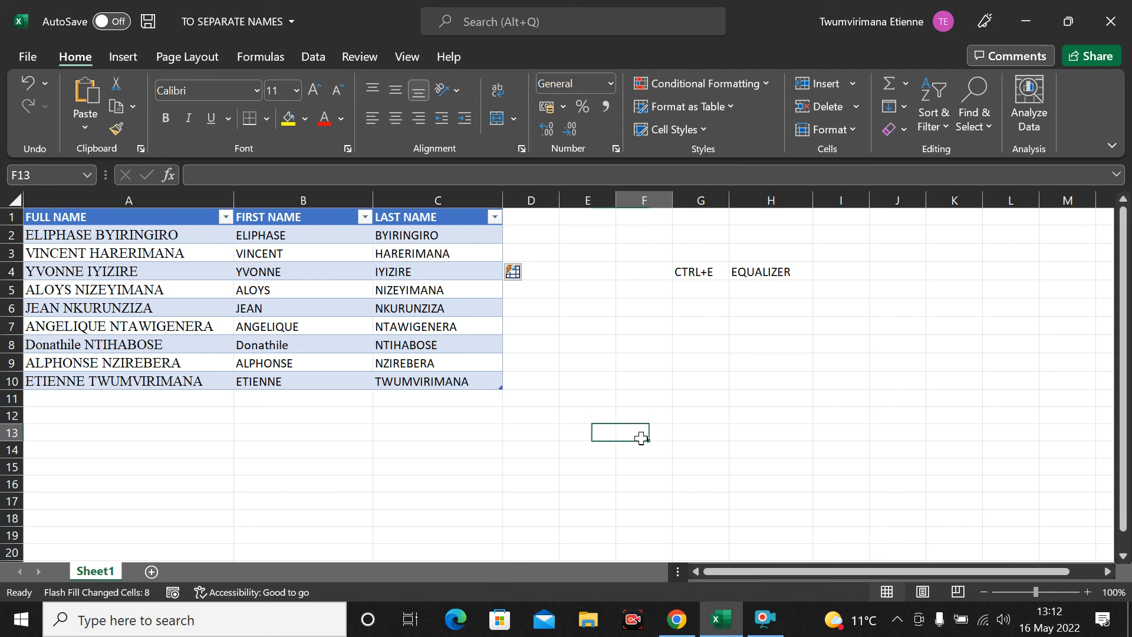
pyautogui.click(703, 435)
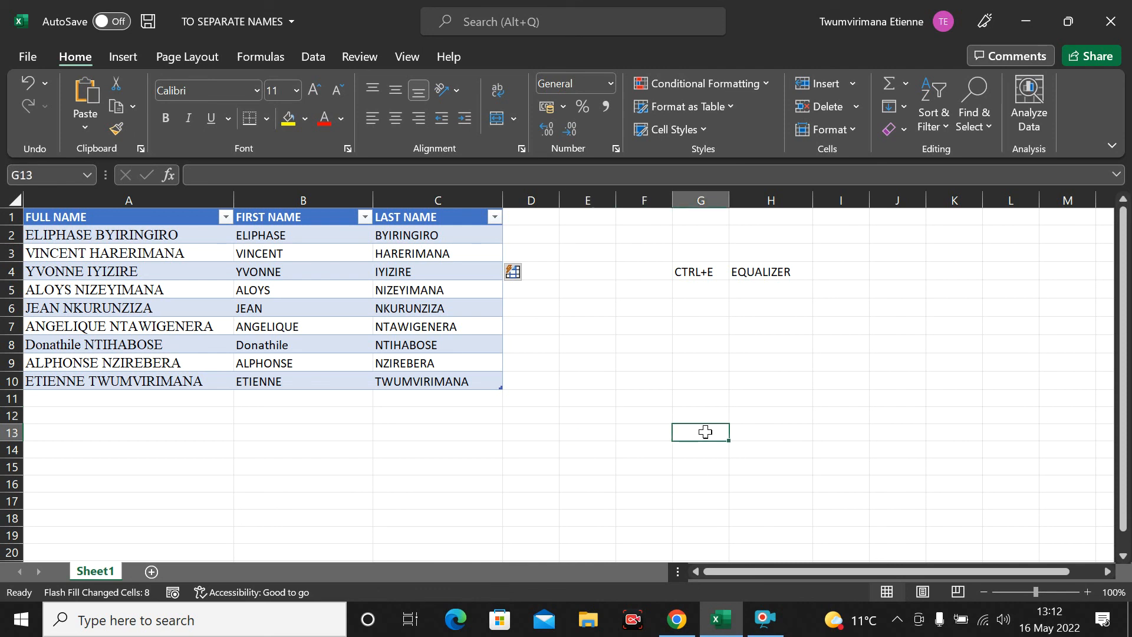